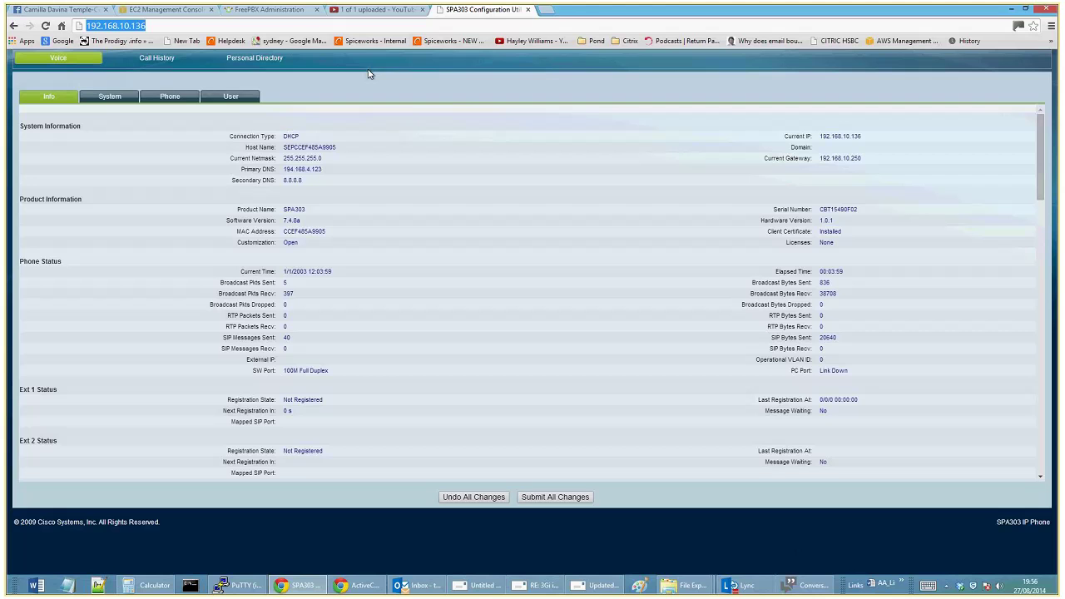
Scroll the Voice Info page at 192.168.10.136, which shows Ext 1 and Ext 2 not registered
{"action": "scroll", "coordinate": [545, 107], "scroll_direction": "up", "scroll_amount": 1}
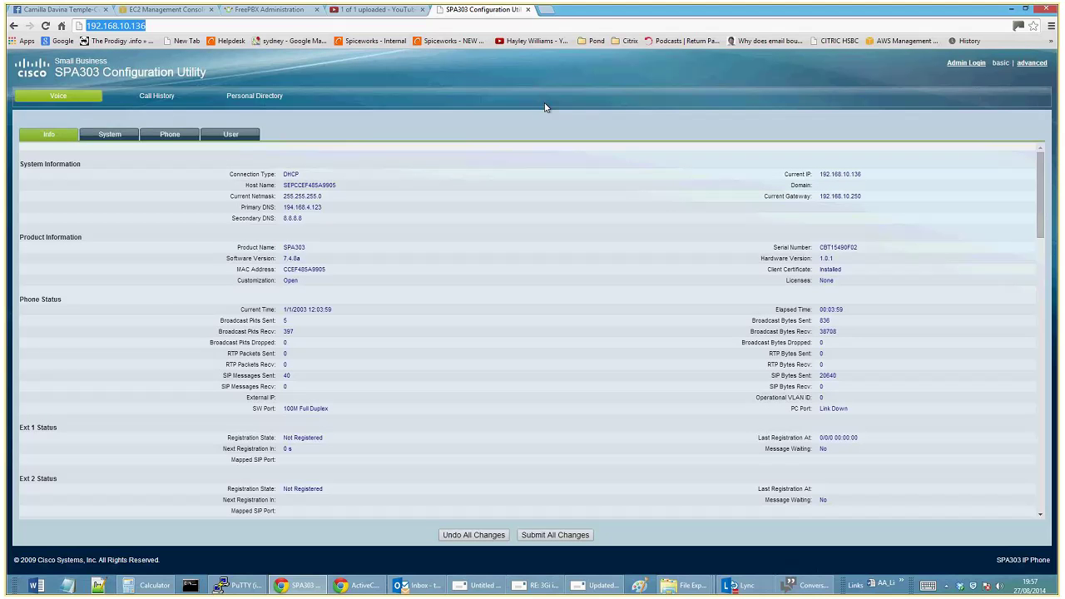
Log in as administrator and switch to the advanced view with the extension line tabs
{"action": "left_click", "coordinate": [966, 62]}
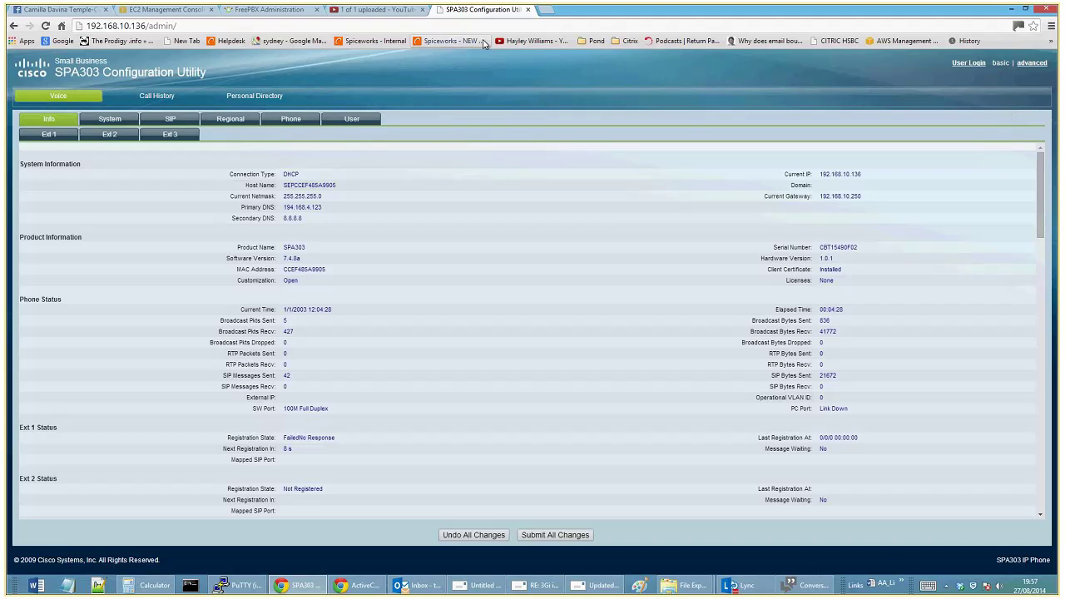
{"action": "left_click", "coordinate": [140, 28]}
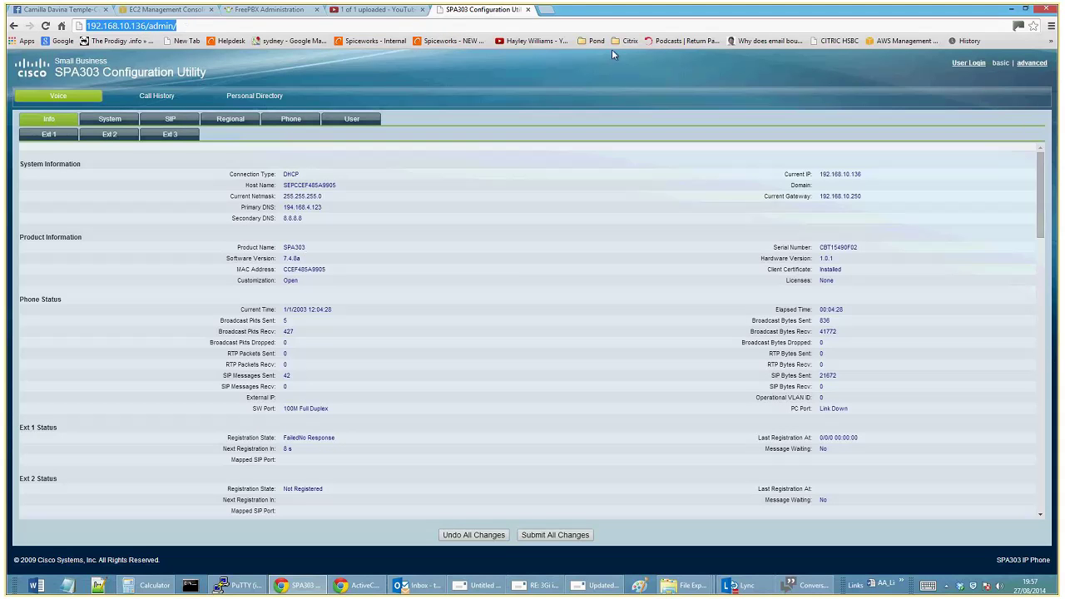
{"action": "left_click", "coordinate": [1036, 67]}
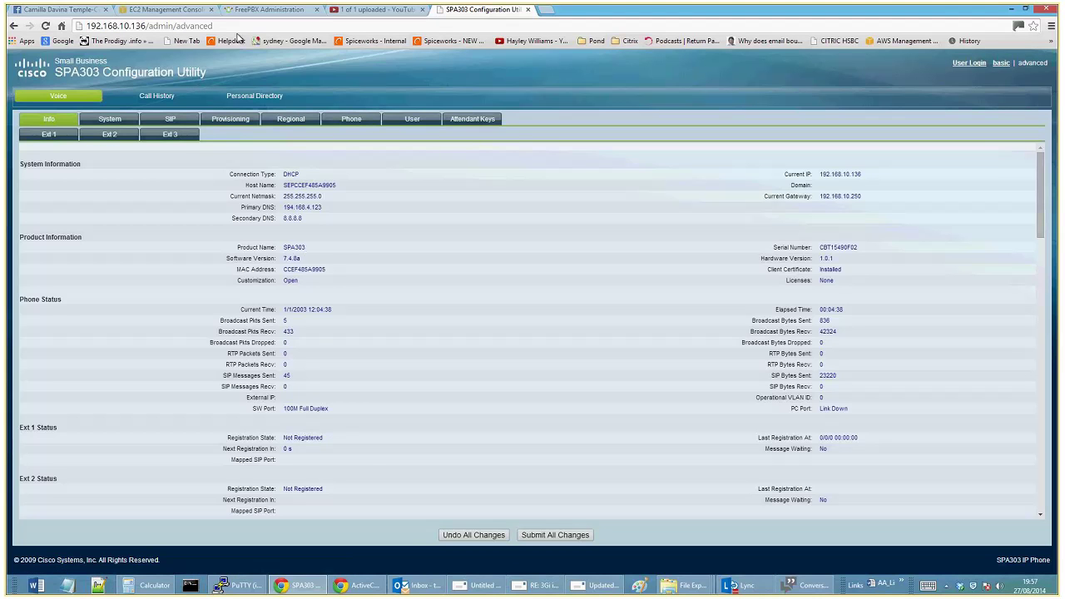
{"action": "left_click", "coordinate": [170, 137]}
Set Ext 2's Line Enable to no
{"action": "left_click", "coordinate": [300, 176]}
{"action": "left_click", "coordinate": [172, 143]}
{"action": "left_click", "coordinate": [109, 134]}
{"action": "left_click", "coordinate": [300, 176]}
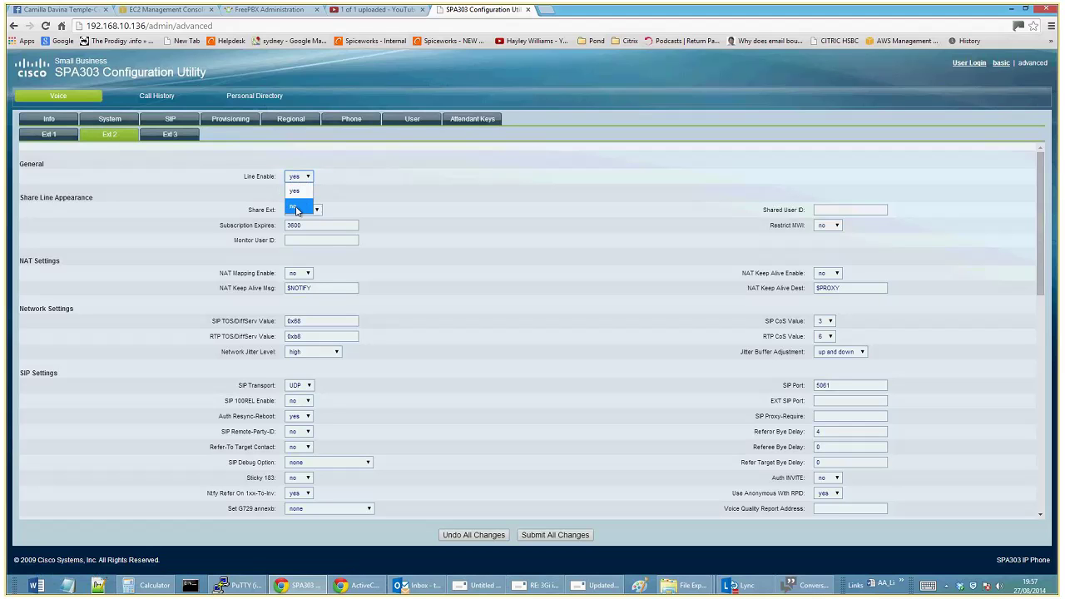
{"action": "left_click", "coordinate": [297, 208]}
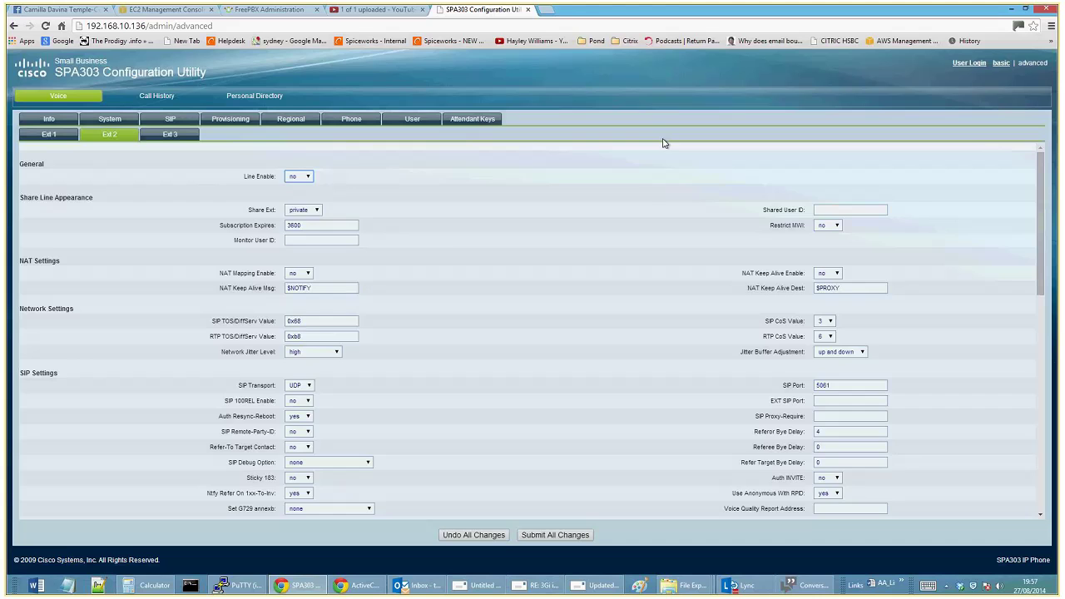
Look over the User preference settings, then bring up the Phone settings page
{"action": "left_click", "coordinate": [472, 120]}
{"action": "left_click", "coordinate": [422, 122]}
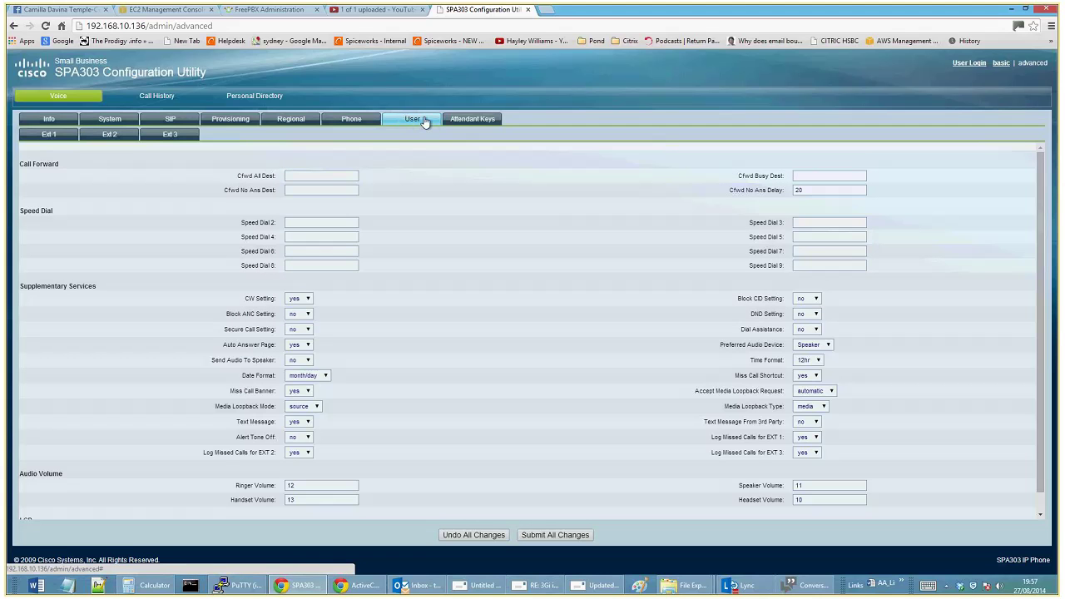
{"action": "scroll", "coordinate": [739, 265], "scroll_direction": "down", "scroll_amount": 1}
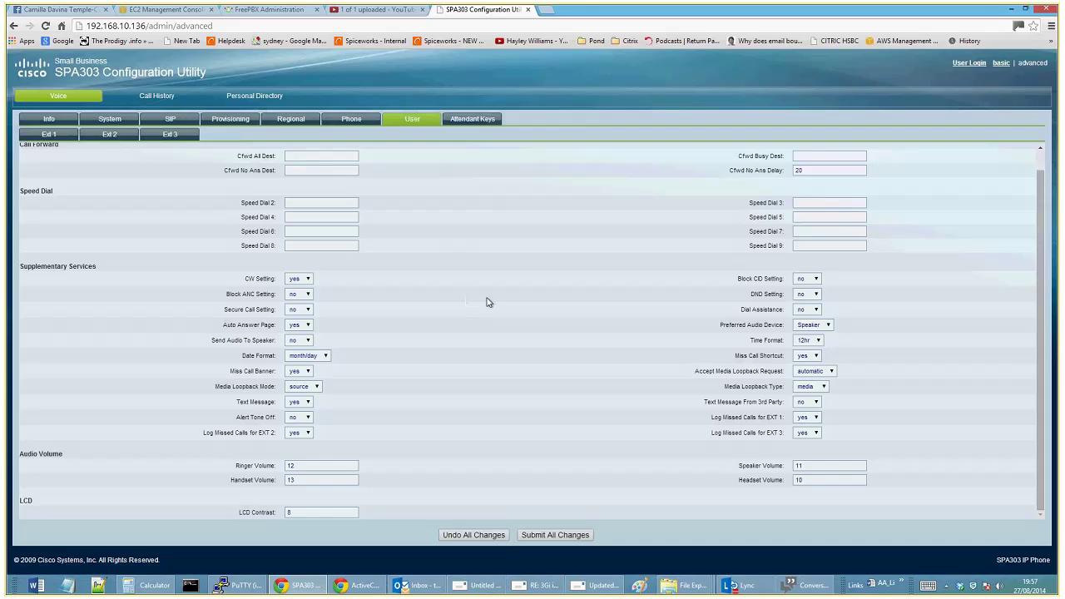
{"action": "scroll", "coordinate": [615, 300], "scroll_direction": "up", "scroll_amount": 1}
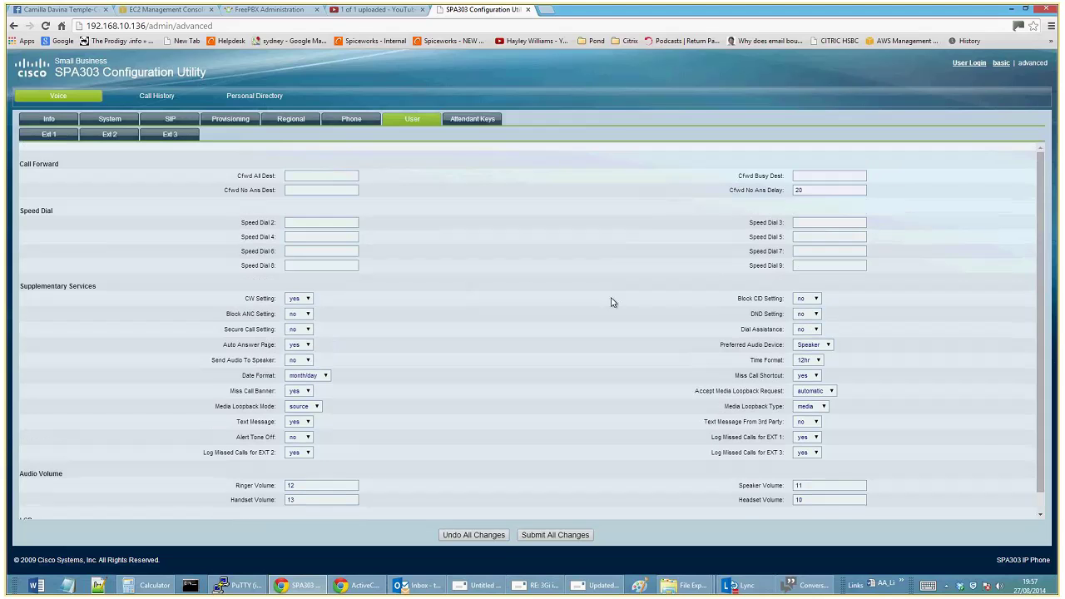
{"action": "left_click", "coordinate": [337, 126]}
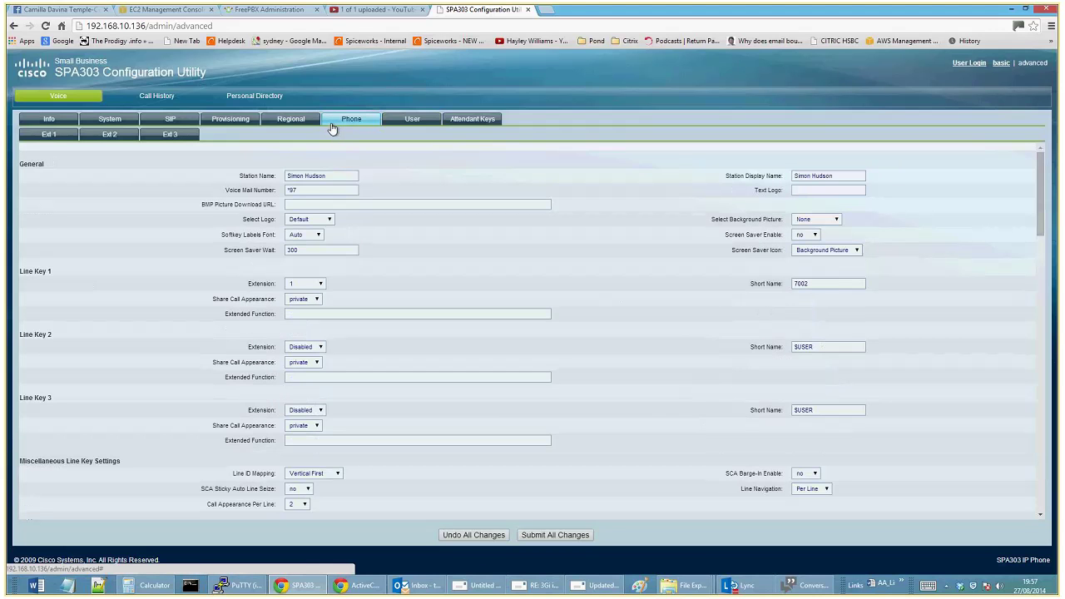
Change both Station Name and Station Display Name on the Phone tab to xxx
{"action": "left_click_drag", "start_coordinate": [286, 175], "coordinate": [378, 175]}
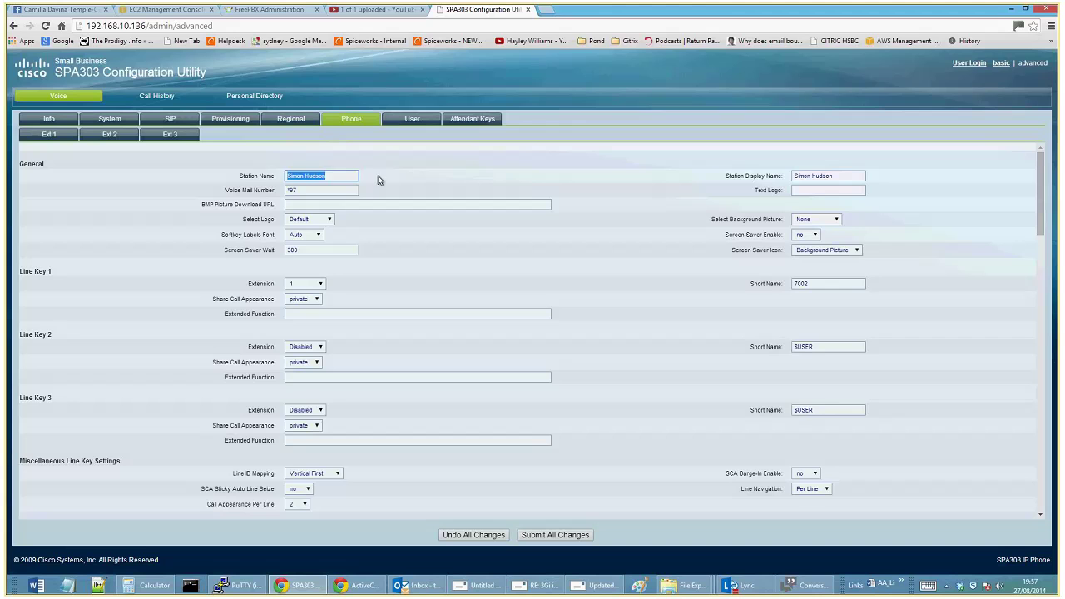
{"action": "type", "text": "xxx"}
{"action": "left_click_drag", "start_coordinate": [847, 176], "coordinate": [792, 175]}
{"action": "type", "text": "xxx"}
{"action": "left_click", "coordinate": [546, 159]}
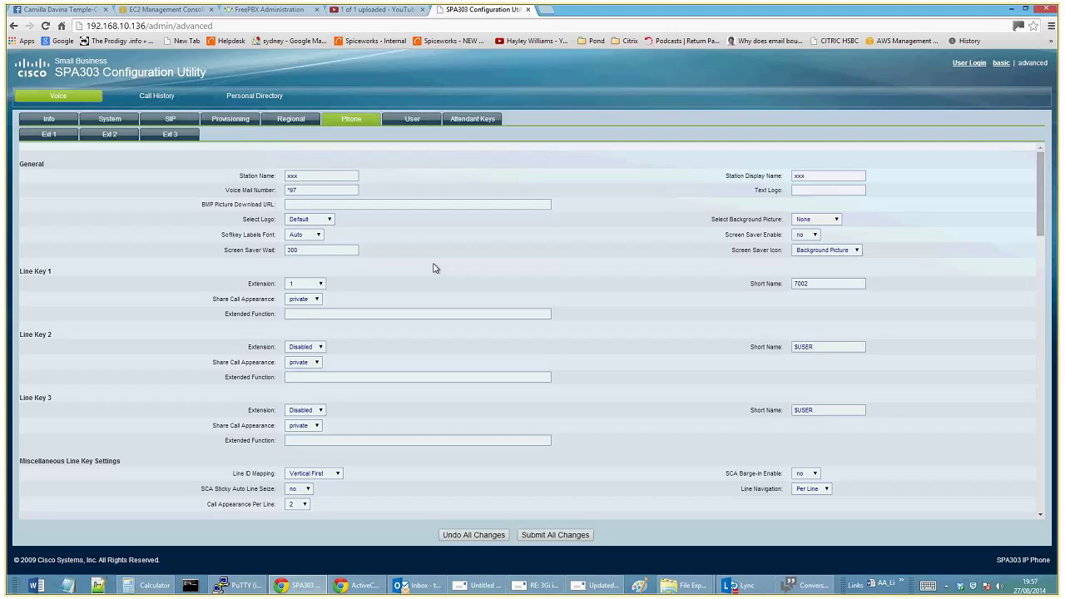
{"action": "scroll", "coordinate": [429, 266], "scroll_direction": "down", "scroll_amount": 12}
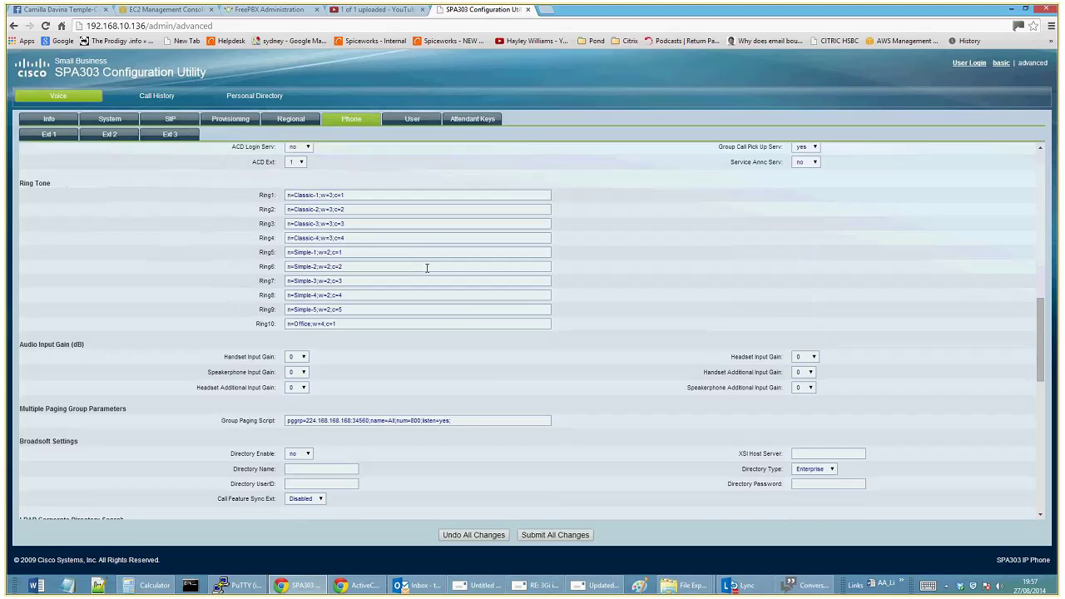
{"action": "scroll", "coordinate": [426, 268], "scroll_direction": "down", "scroll_amount": 10}
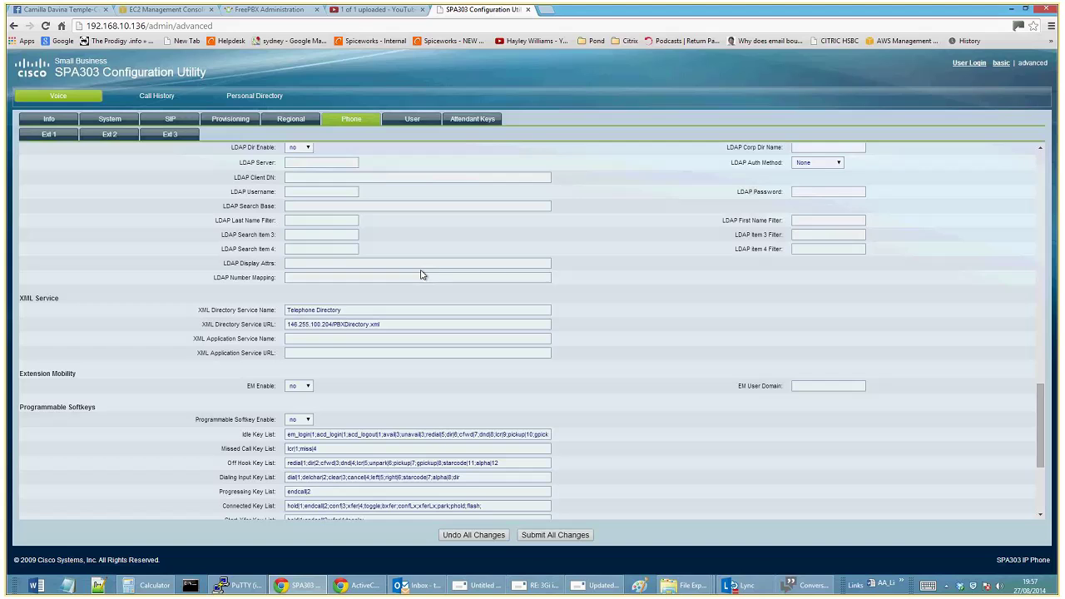
Delete the Telephone Directory name and its PBXDirectory.xml URL so both XML Directory fields are blank
{"action": "triple_click", "coordinate": [409, 323]}
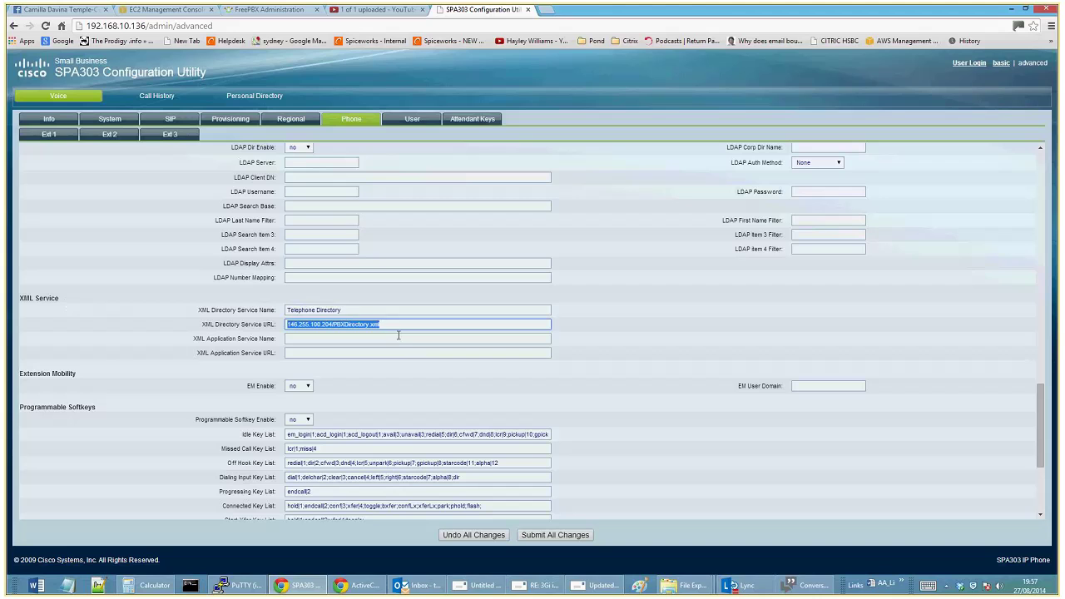
{"action": "key", "text": "shift+Tab"}
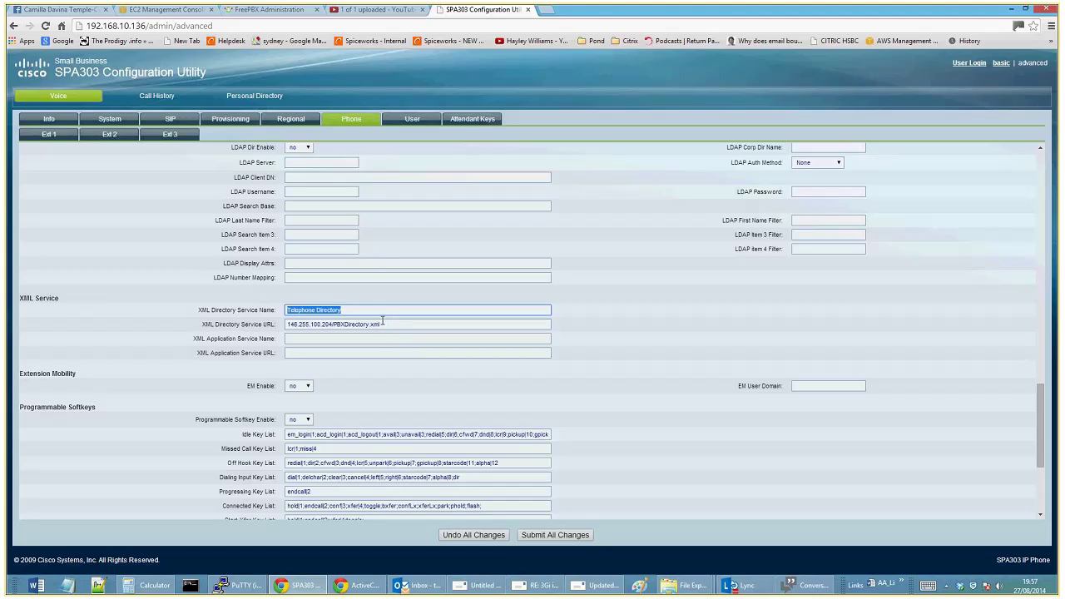
{"action": "left_click_drag", "start_coordinate": [403, 324], "coordinate": [266, 316]}
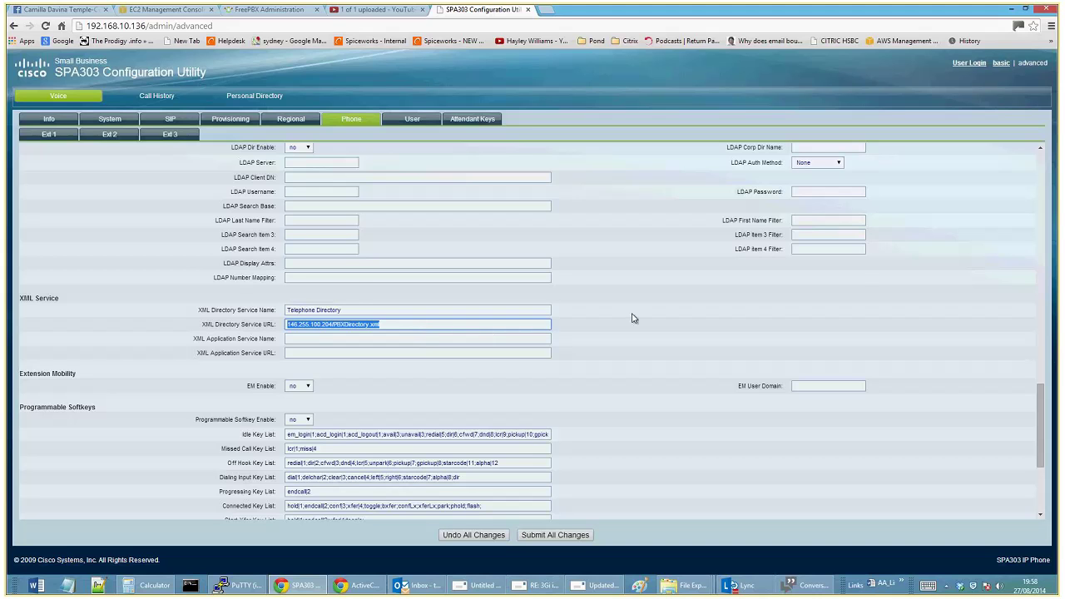
{"action": "scroll", "coordinate": [635, 317], "scroll_direction": "up", "scroll_amount": 1}
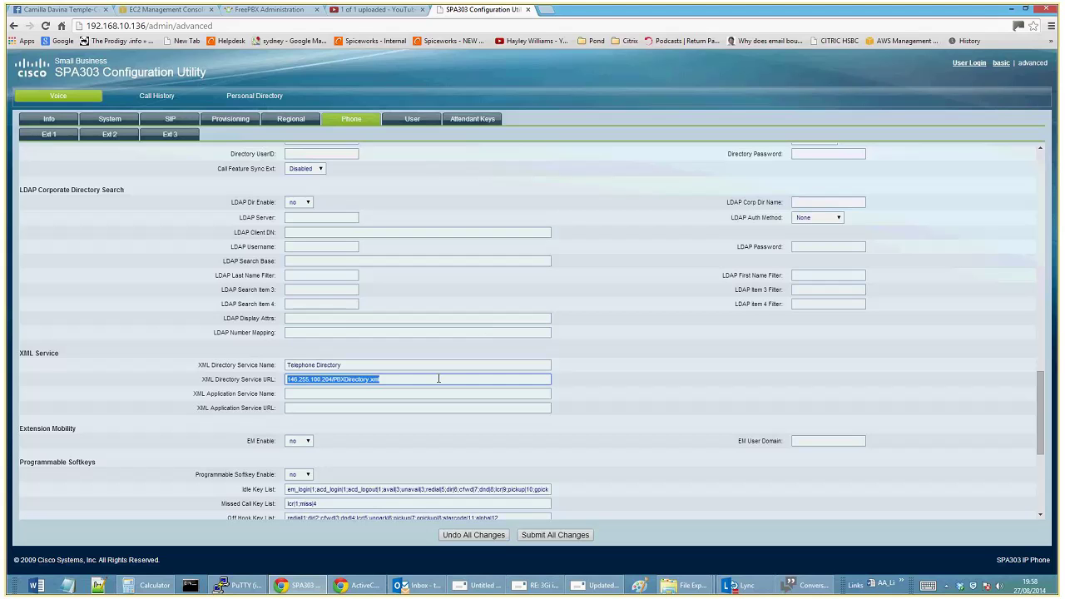
{"action": "key", "text": "BackSpace"}
{"action": "key", "text": "shift+Tab"}
{"action": "key", "text": "BackSpace"}
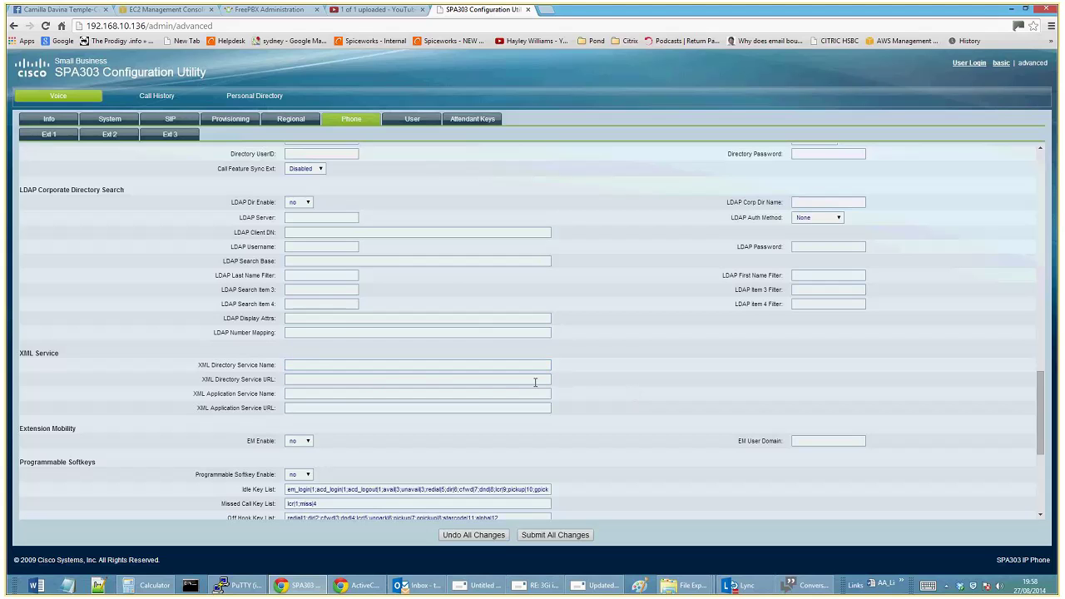
{"action": "scroll", "coordinate": [535, 382], "scroll_direction": "down", "scroll_amount": 3}
{"action": "scroll", "coordinate": [531, 382], "scroll_direction": "up", "scroll_amount": 4}
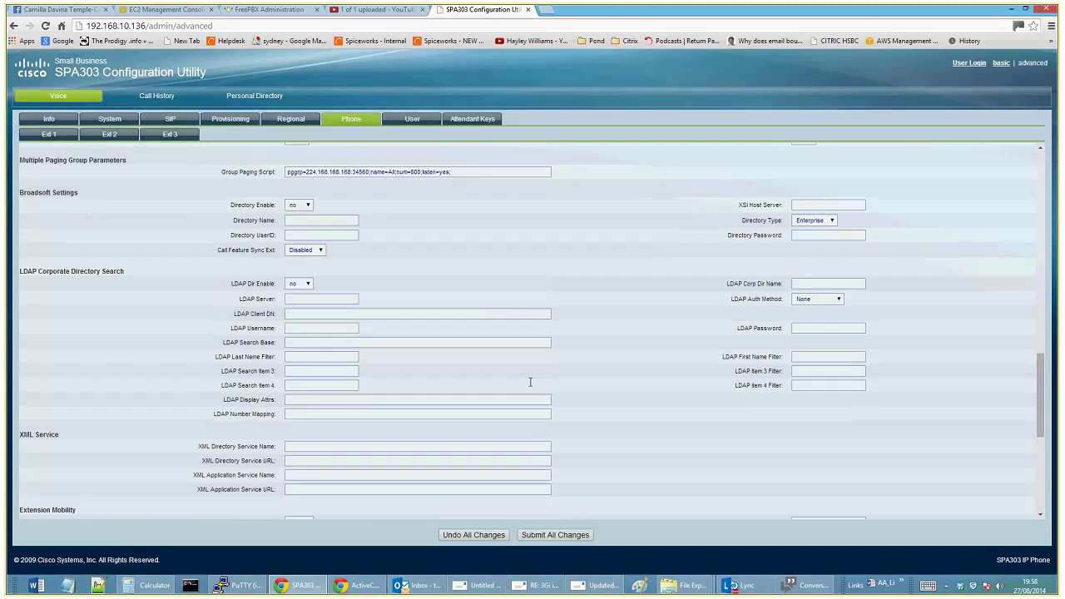
{"action": "scroll", "coordinate": [530, 387], "scroll_direction": "up", "scroll_amount": 2}
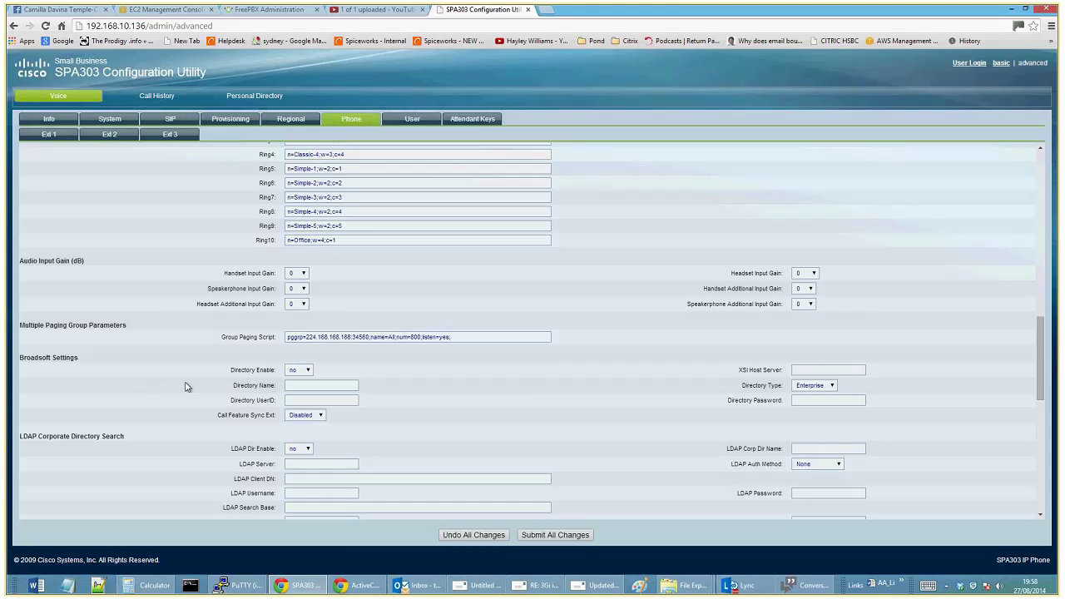
{"action": "scroll", "coordinate": [324, 376], "scroll_direction": "up", "scroll_amount": 3}
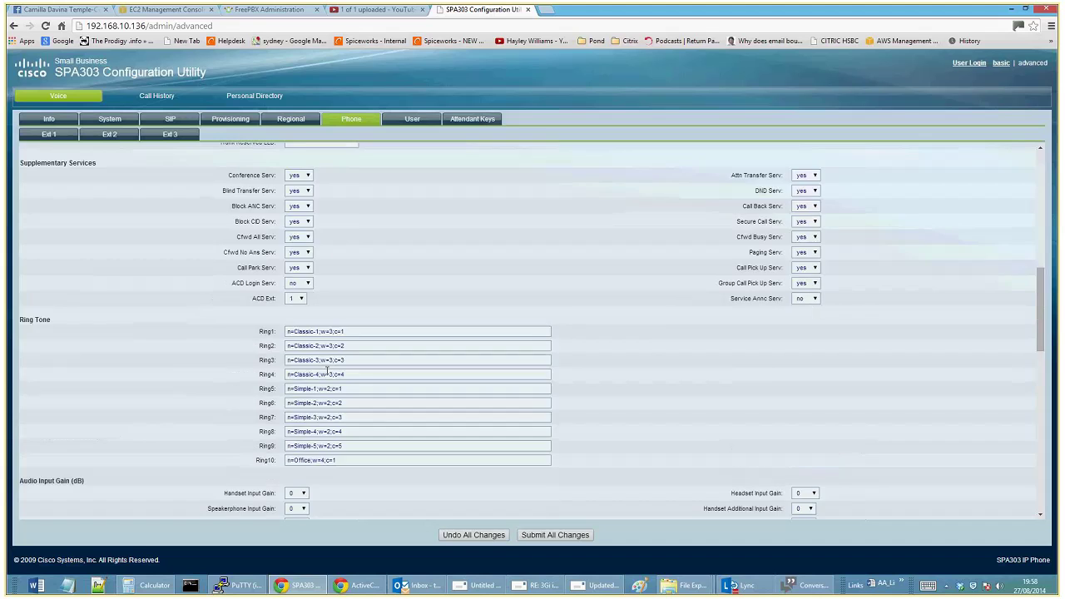
Browse through the Regional tones and service code settings
{"action": "left_click", "coordinate": [293, 119]}
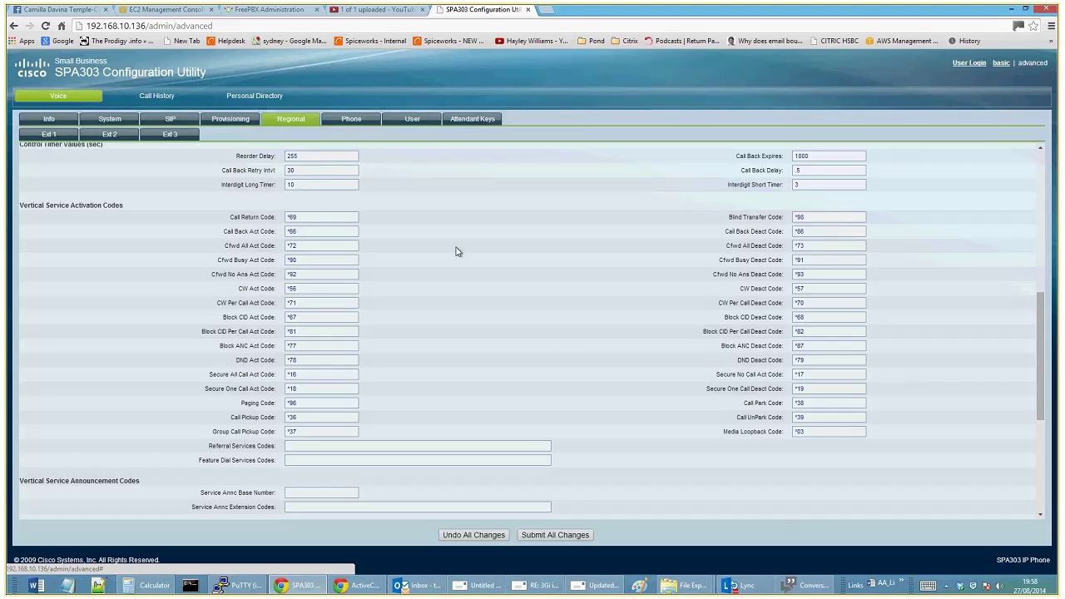
{"action": "scroll", "coordinate": [457, 251], "scroll_direction": "up", "scroll_amount": 3}
{"action": "scroll", "coordinate": [451, 252], "scroll_direction": "down", "scroll_amount": 2}
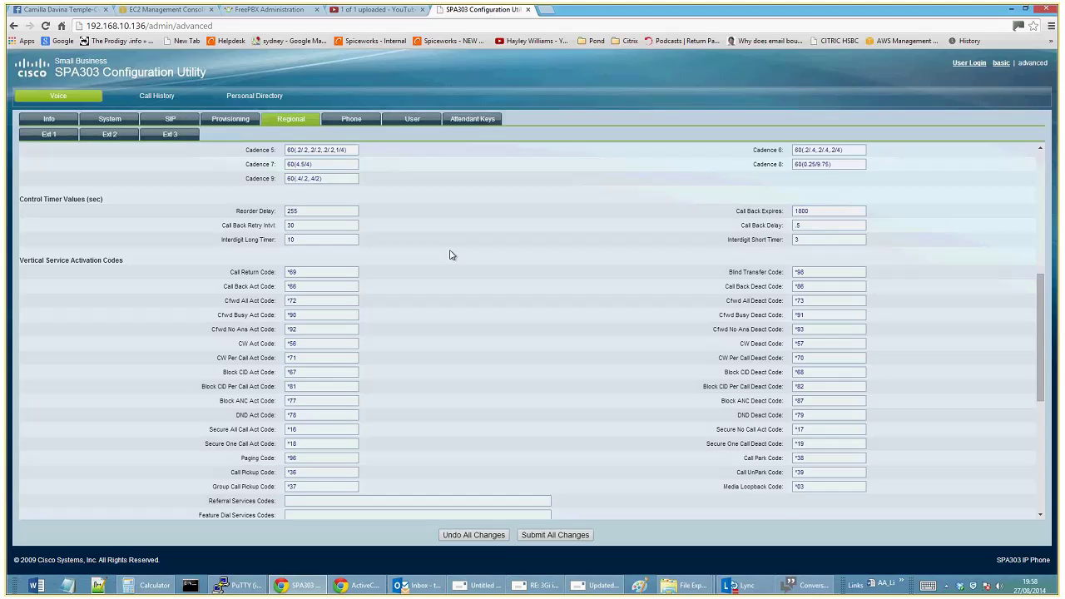
{"action": "scroll", "coordinate": [450, 255], "scroll_direction": "down", "scroll_amount": 2}
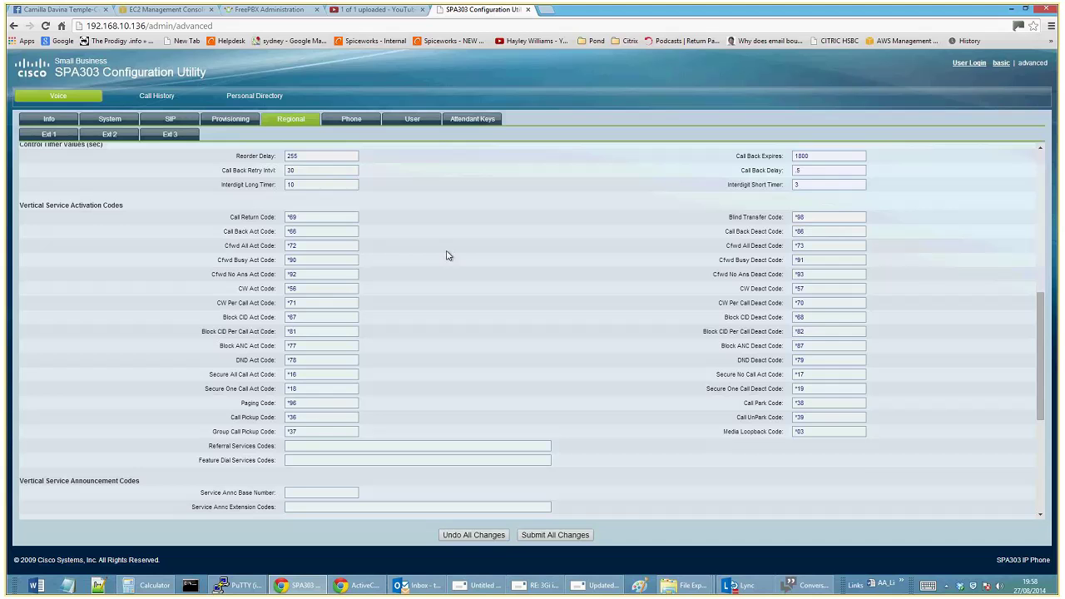
{"action": "scroll", "coordinate": [446, 256], "scroll_direction": "up", "scroll_amount": 2}
{"action": "scroll", "coordinate": [445, 251], "scroll_direction": "up", "scroll_amount": 10}
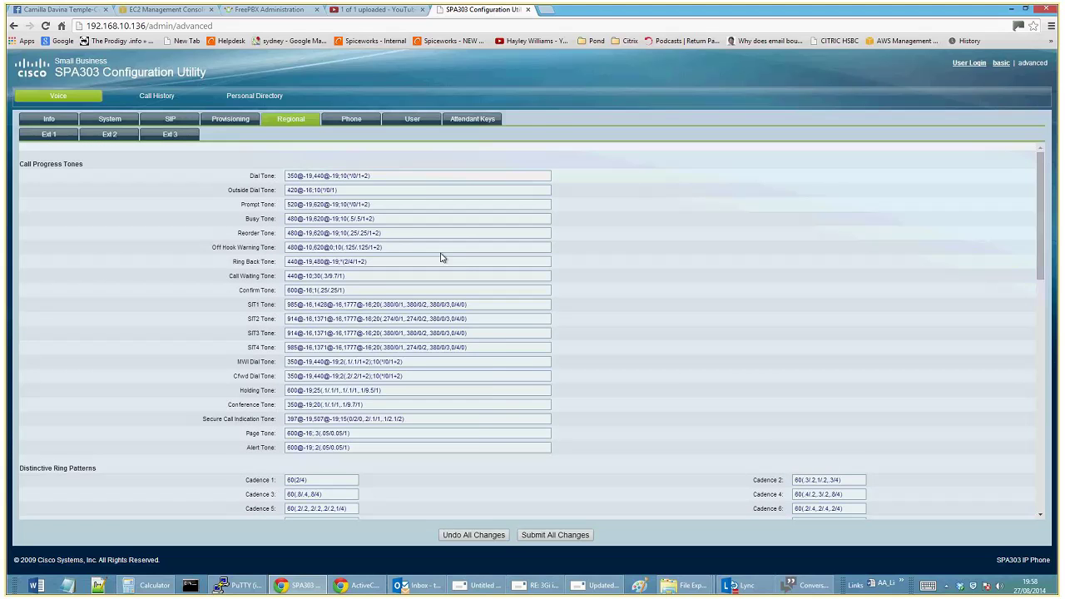
{"action": "scroll", "coordinate": [441, 254], "scroll_direction": "down", "scroll_amount": 3}
{"action": "scroll", "coordinate": [439, 255], "scroll_direction": "up", "scroll_amount": 3}
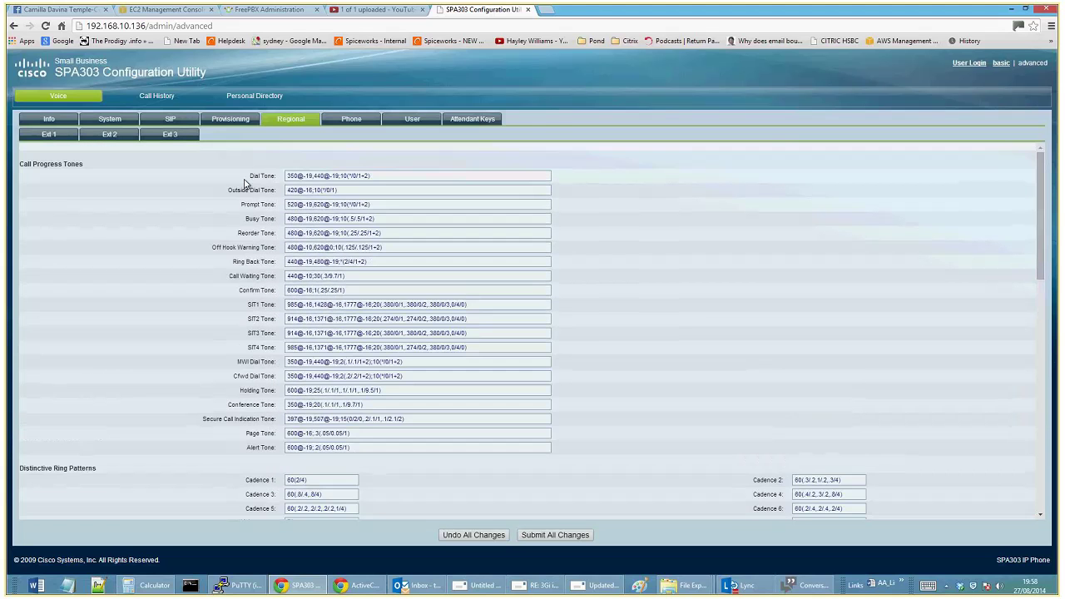
Review the Provisioning settings, then bring up the SIP Parameters page
{"action": "left_click", "coordinate": [222, 121]}
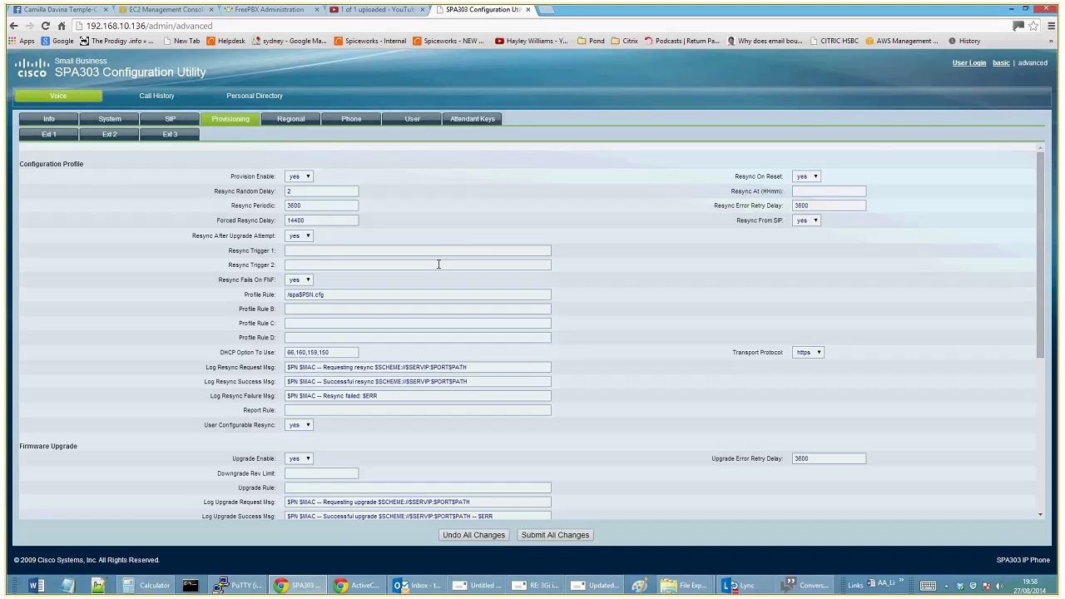
{"action": "scroll", "coordinate": [438, 265], "scroll_direction": "down", "scroll_amount": 3}
{"action": "scroll", "coordinate": [439, 264], "scroll_direction": "up", "scroll_amount": 3}
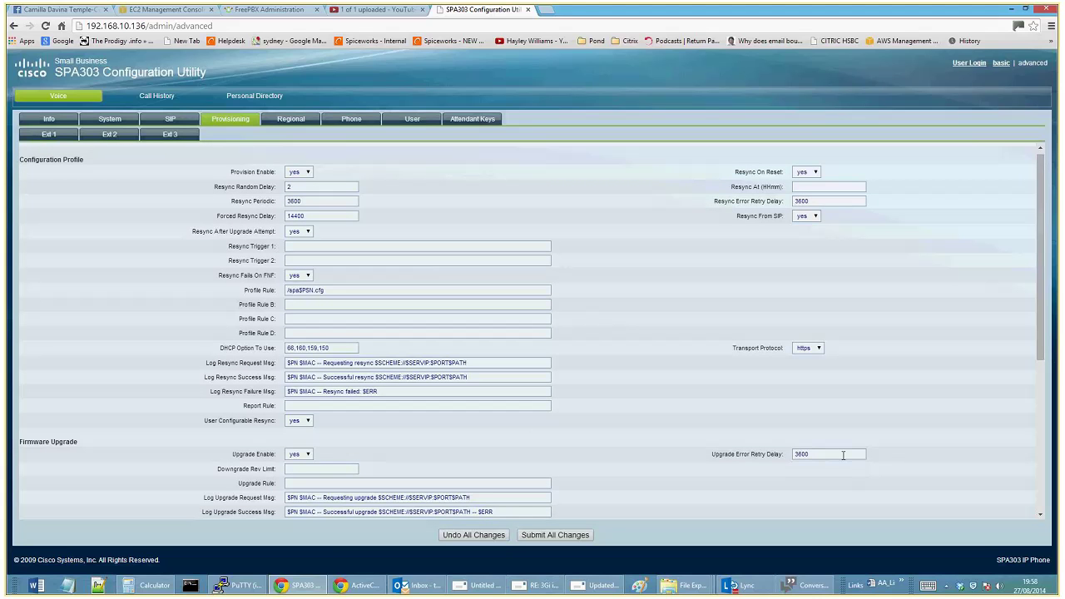
{"action": "scroll", "coordinate": [678, 397], "scroll_direction": "up", "scroll_amount": 1}
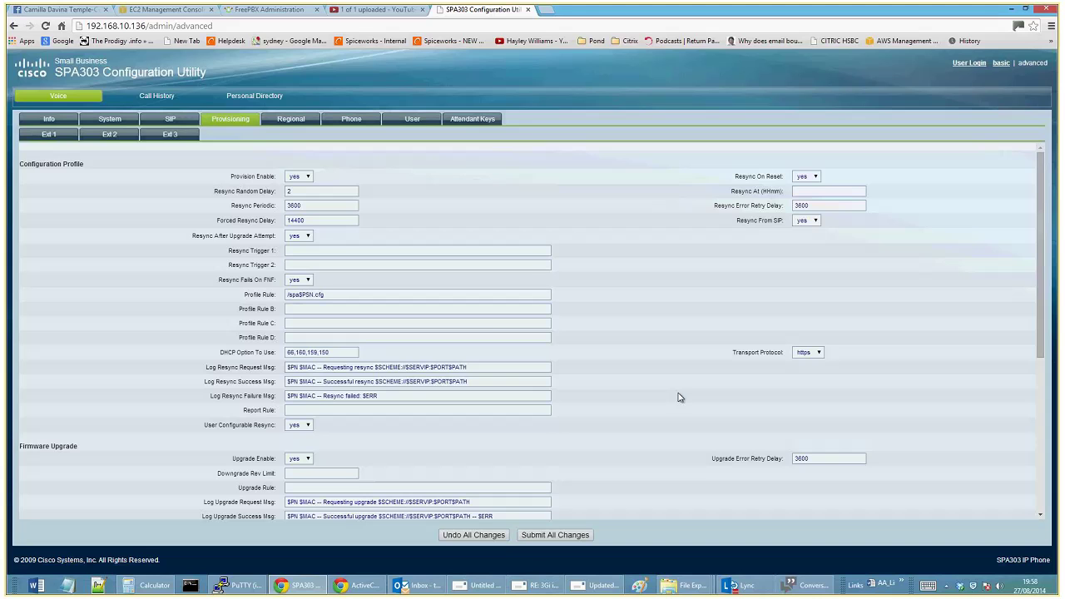
{"action": "left_click", "coordinate": [150, 122]}
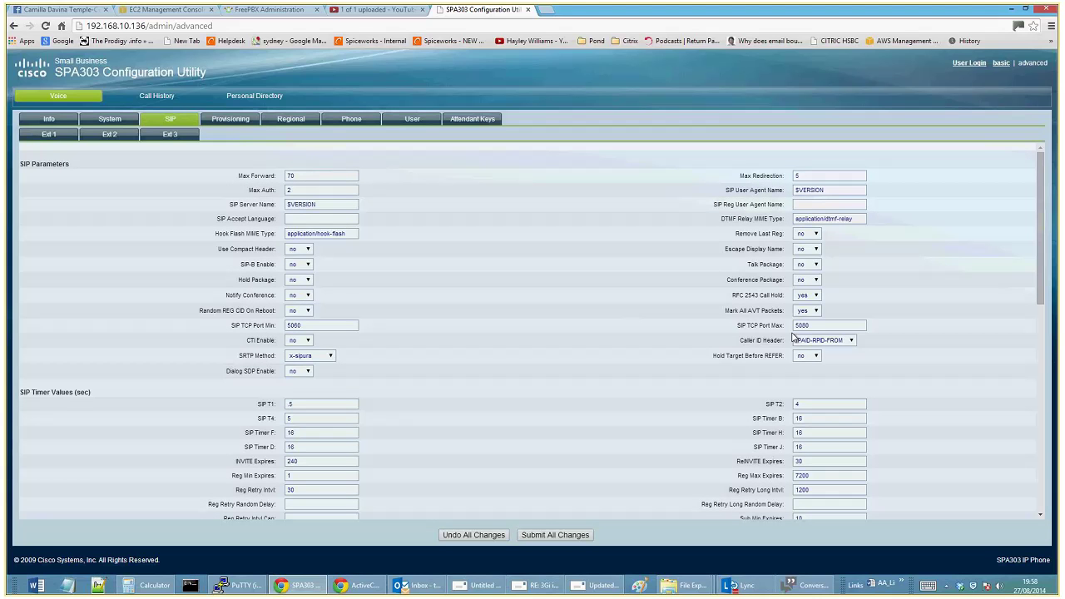
Inspect the SIP TCP port min and max values, then bring up the System settings page
{"action": "left_click_drag", "start_coordinate": [313, 325], "coordinate": [232, 324]}
{"action": "double_click", "coordinate": [836, 327]}
{"action": "left_click", "coordinate": [599, 331]}
{"action": "scroll", "coordinate": [599, 330], "scroll_direction": "down", "scroll_amount": 3}
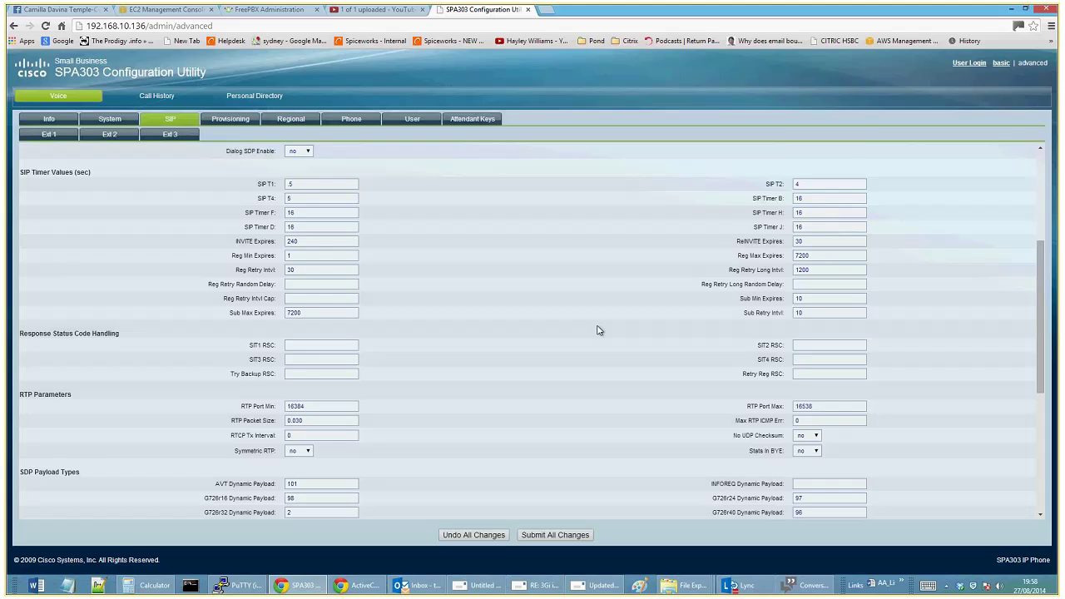
{"action": "scroll", "coordinate": [599, 330], "scroll_direction": "down", "scroll_amount": 3}
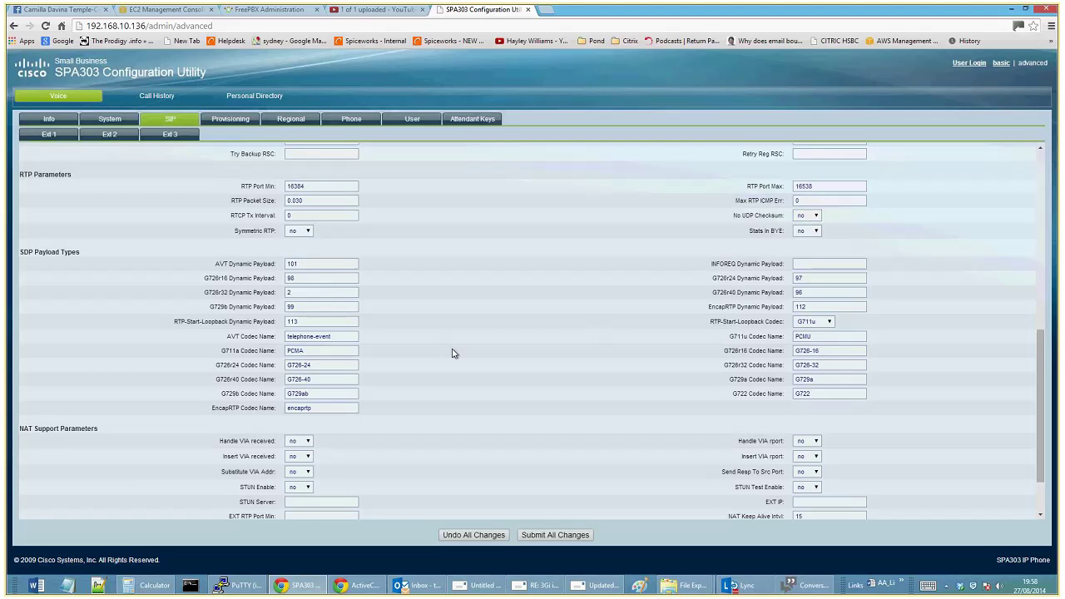
{"action": "scroll", "coordinate": [452, 354], "scroll_direction": "down", "scroll_amount": 2}
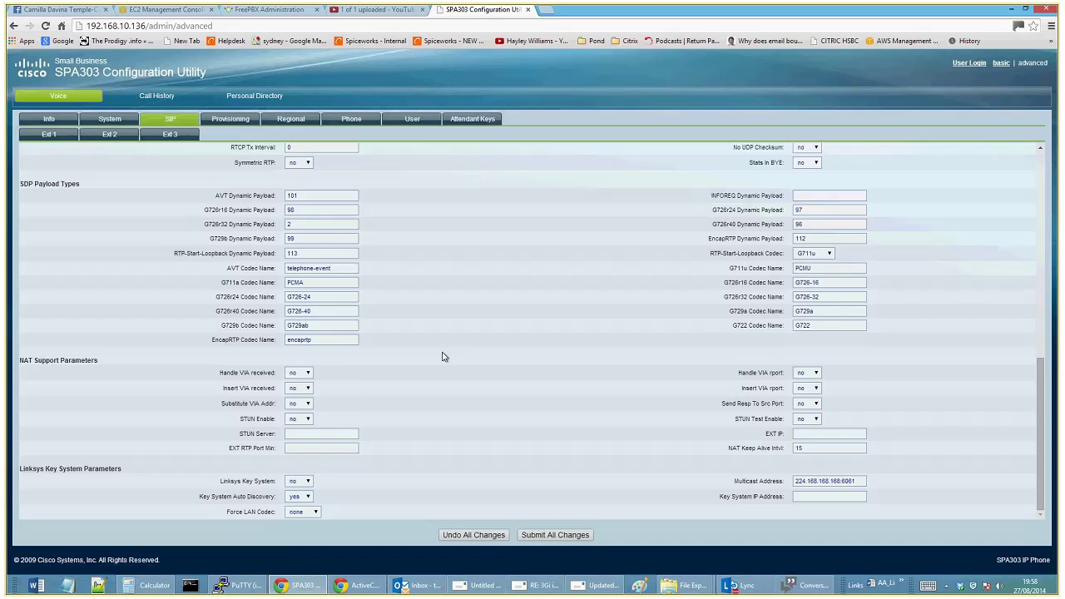
{"action": "scroll", "coordinate": [439, 356], "scroll_direction": "up", "scroll_amount": 10}
{"action": "left_click", "coordinate": [109, 118]}
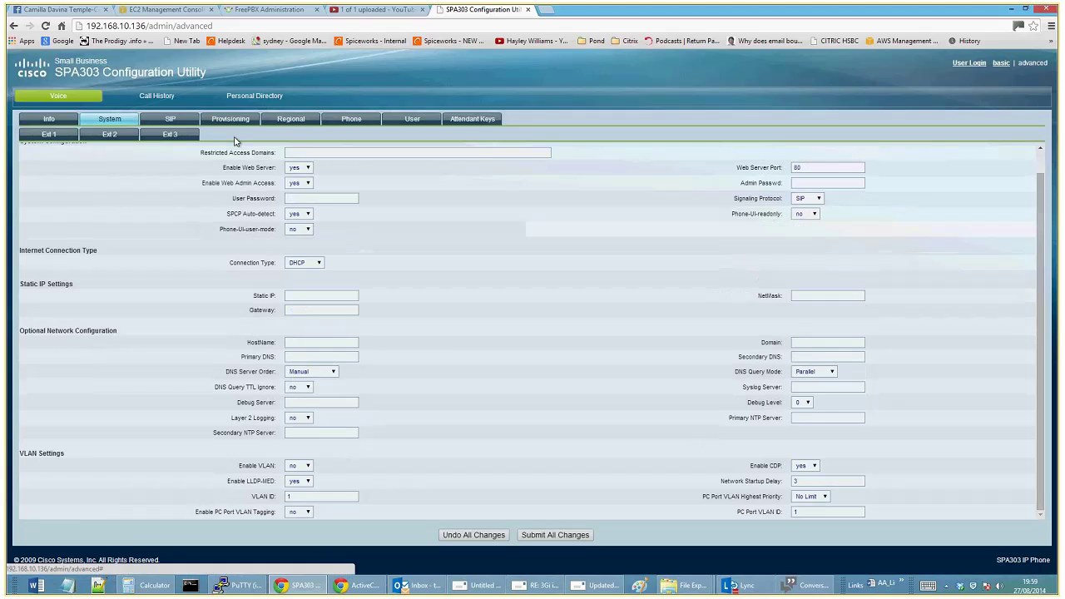
Confirm the System Connection Type stays on DHCP
{"action": "scroll", "coordinate": [477, 271], "scroll_direction": "up", "scroll_amount": 1}
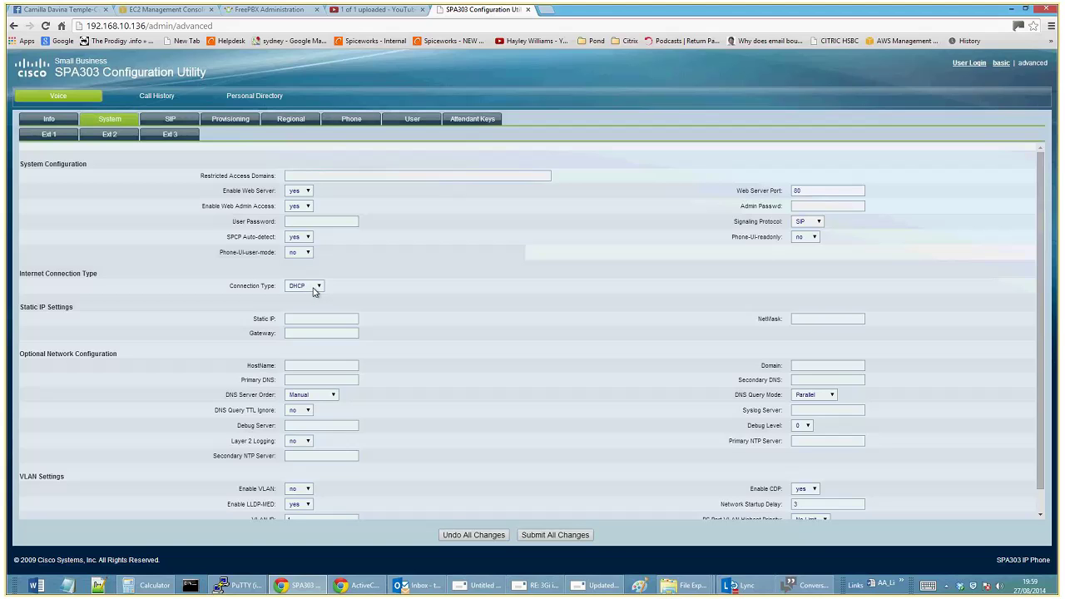
{"action": "left_click", "coordinate": [316, 290]}
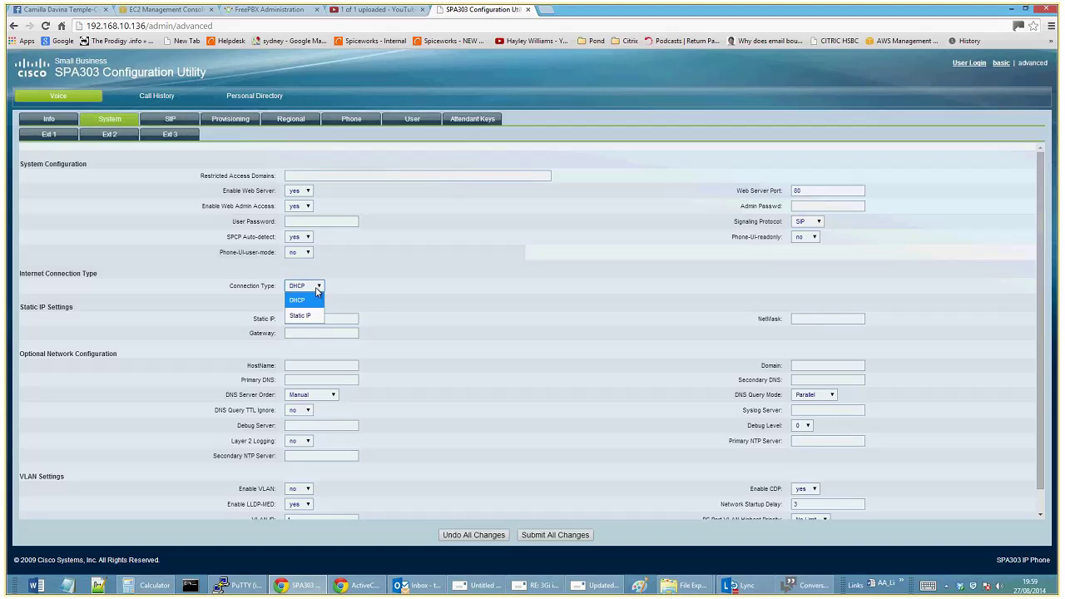
{"action": "left_click", "coordinate": [374, 292]}
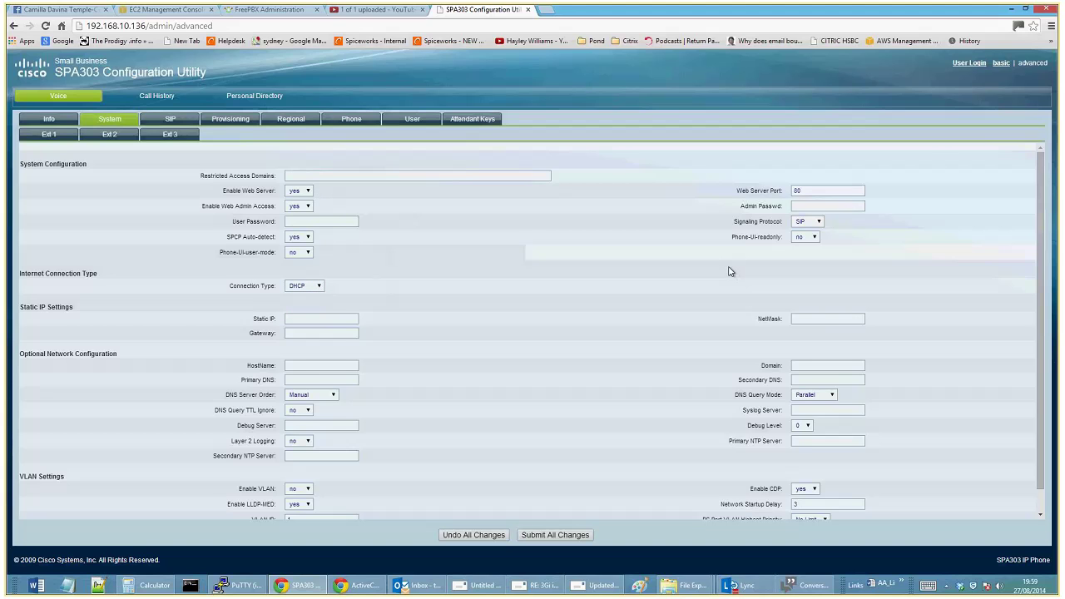
{"action": "scroll", "coordinate": [728, 272], "scroll_direction": "down", "scroll_amount": 1}
{"action": "scroll", "coordinate": [729, 272], "scroll_direction": "up", "scroll_amount": 1}
Review the Info status page, then bring up the Ext 1 line settings
{"action": "left_click", "coordinate": [49, 118]}
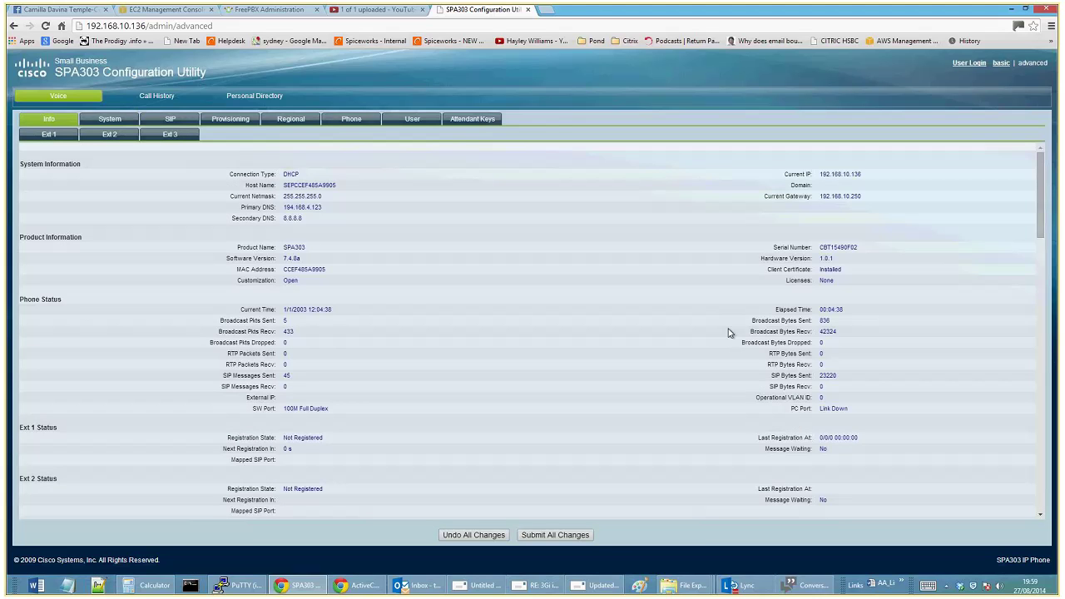
{"action": "scroll", "coordinate": [723, 325], "scroll_direction": "down", "scroll_amount": 5}
{"action": "scroll", "coordinate": [719, 333], "scroll_direction": "up", "scroll_amount": 5}
{"action": "left_click", "coordinate": [46, 136]}
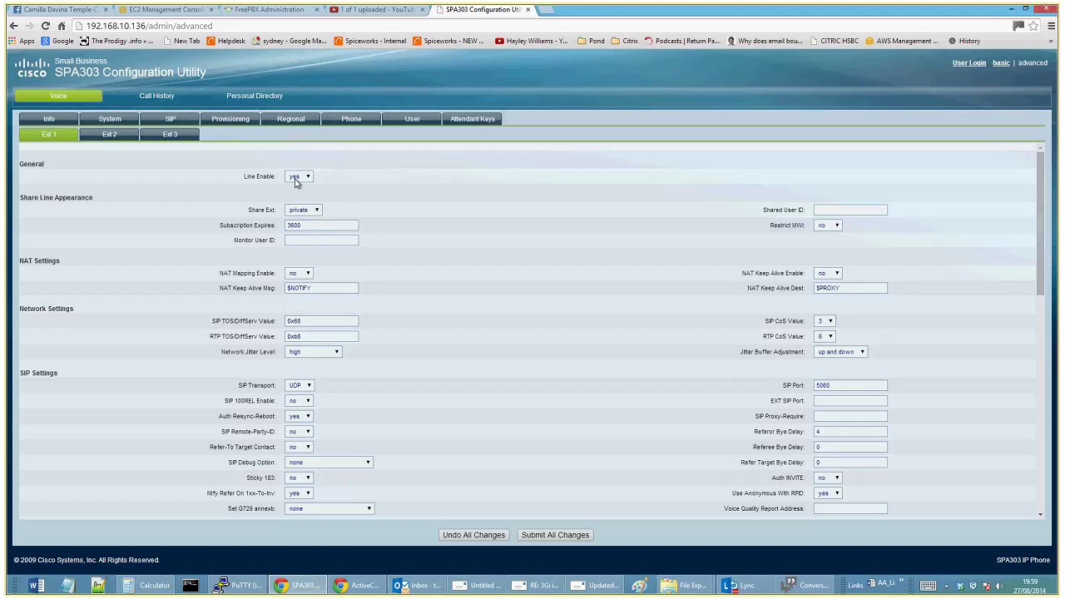
Enter 1111 as Ext 1's Shared User ID and Monitor User ID
{"action": "left_click", "coordinate": [848, 209]}
{"action": "left_click", "coordinate": [322, 240]}
{"action": "left_click", "coordinate": [817, 208]}
{"action": "type", "text": "1111"}
{"action": "left_click", "coordinate": [311, 241]}
{"action": "type", "text": "1111"}
Set Ext 1's NAT Mapping Enable and NAT Keep Alive Enable to yes
{"action": "left_click", "coordinate": [310, 276]}
{"action": "left_click", "coordinate": [310, 288]}
{"action": "left_click", "coordinate": [828, 273]}
{"action": "left_click", "coordinate": [828, 288]}
{"action": "scroll", "coordinate": [861, 344], "scroll_direction": "down", "scroll_amount": 1}
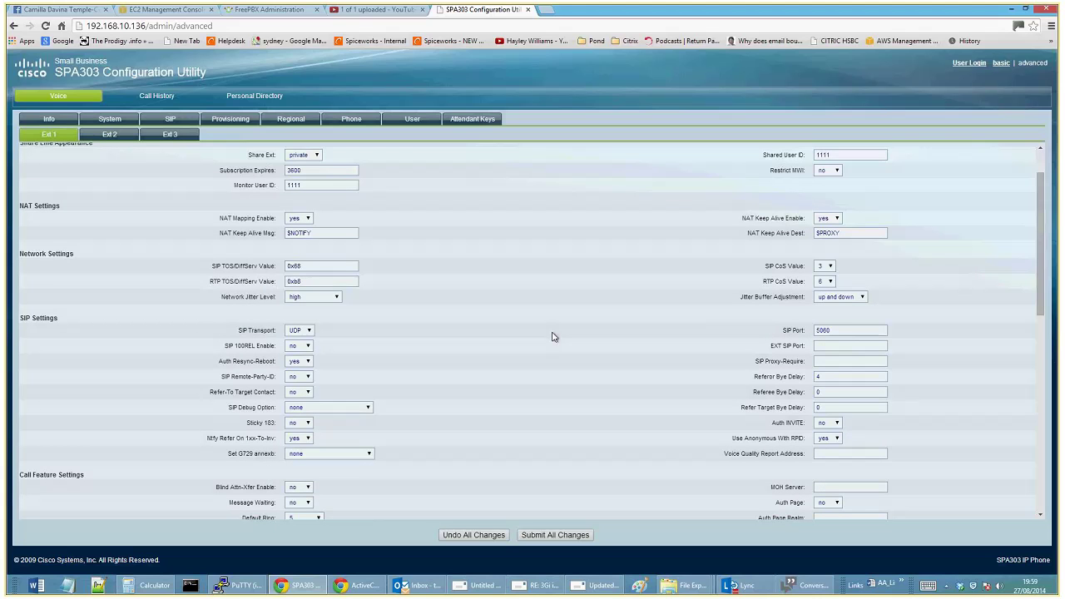
{"action": "scroll", "coordinate": [550, 336], "scroll_direction": "down", "scroll_amount": 1}
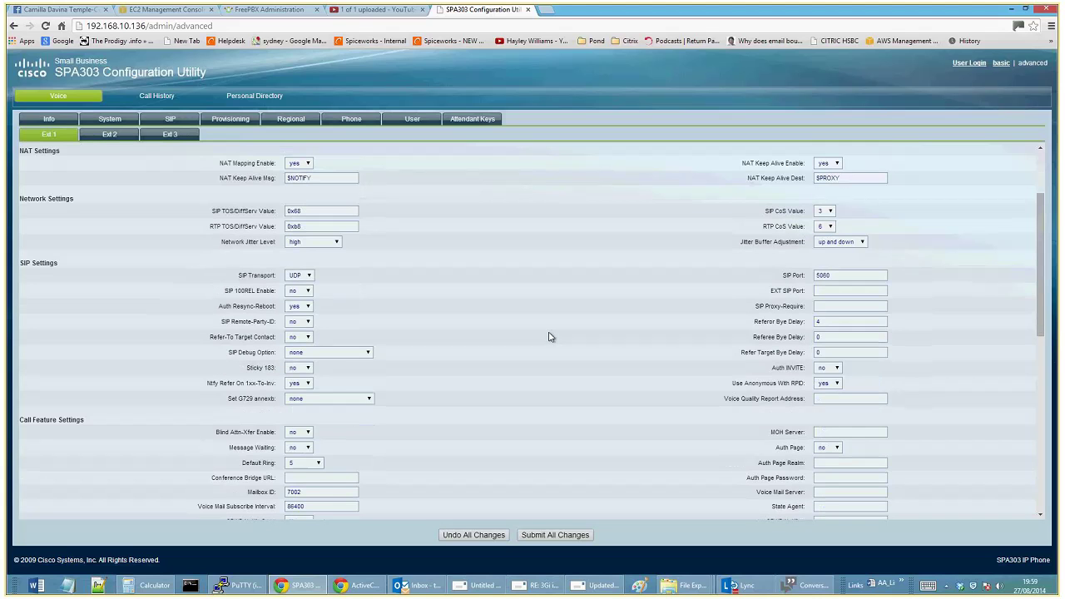
{"action": "scroll", "coordinate": [549, 337], "scroll_direction": "down", "scroll_amount": 1}
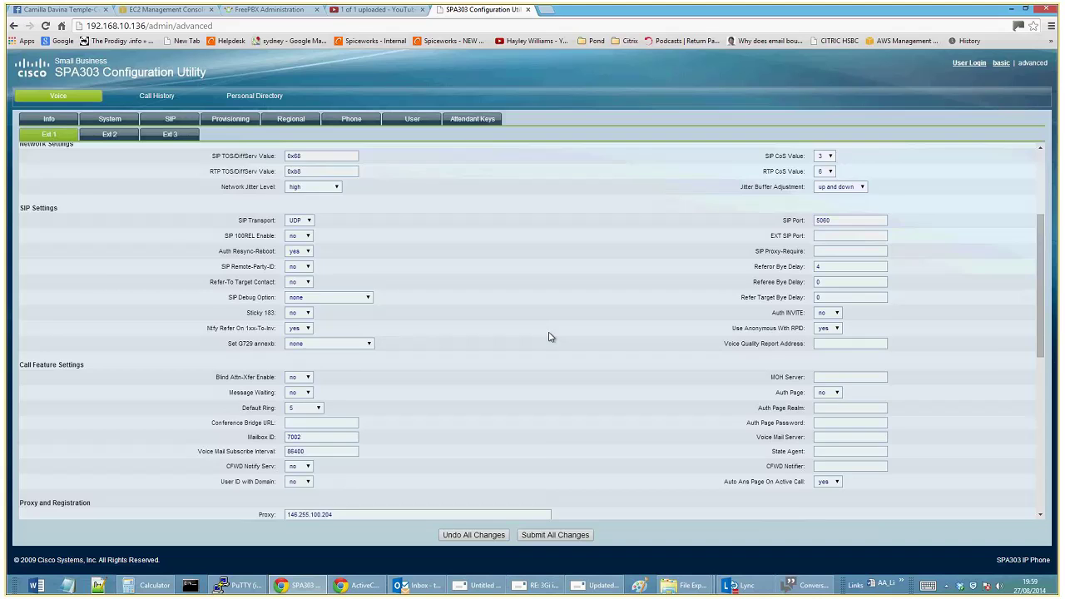
{"action": "scroll", "coordinate": [549, 336], "scroll_direction": "down", "scroll_amount": 1}
{"action": "left_click_drag", "start_coordinate": [356, 473], "coordinate": [236, 447]}
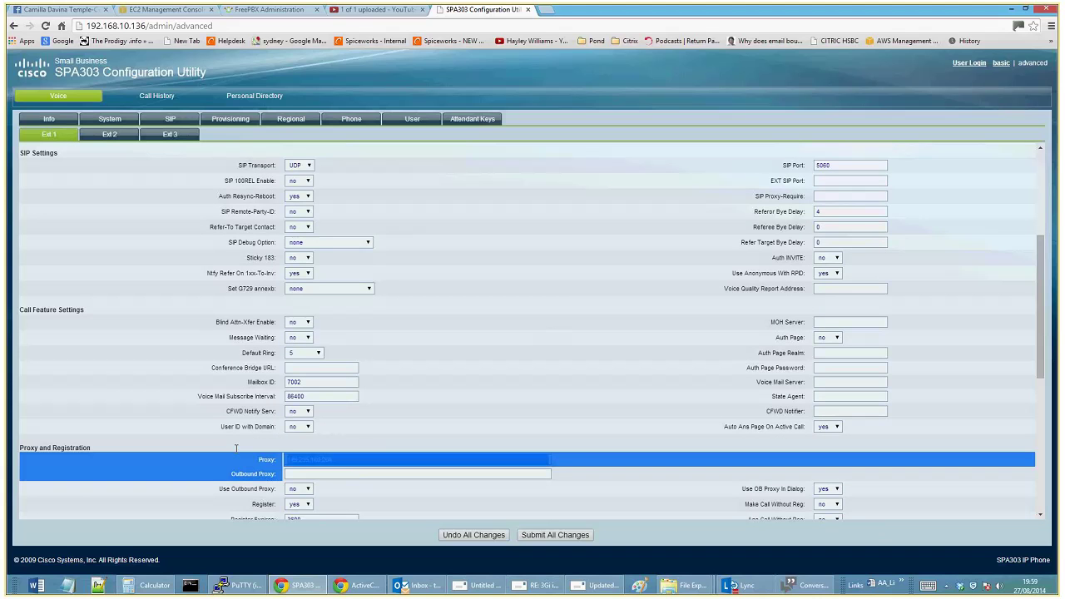
Copy the FreePBX server address and paste it into Ext 1's Proxy field
{"action": "left_click", "coordinate": [275, 9]}
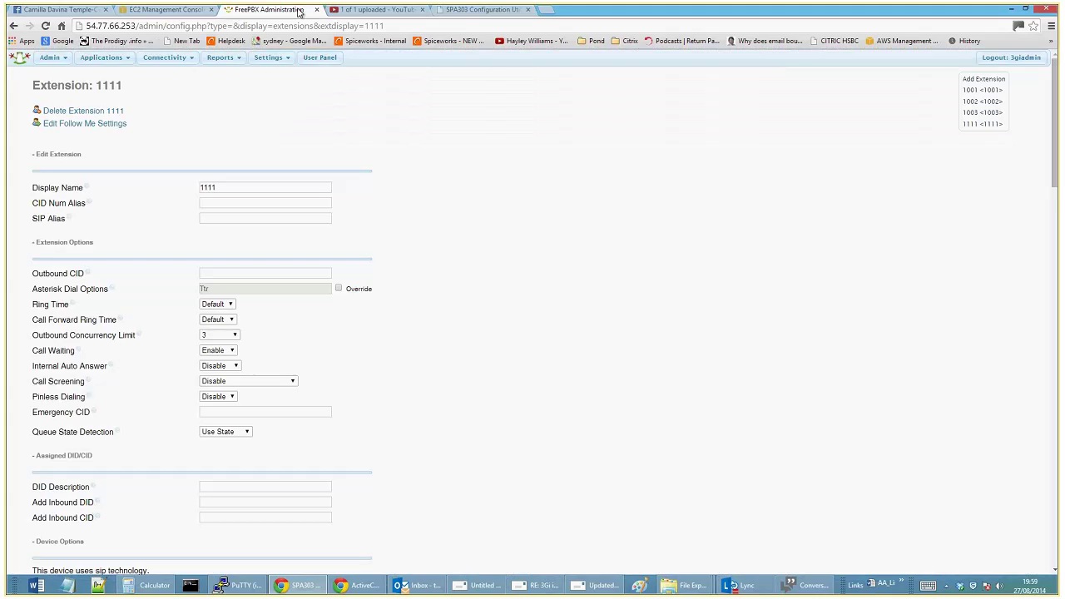
{"action": "left_click", "coordinate": [137, 26]}
{"action": "right_click", "coordinate": [138, 26]}
{"action": "left_click", "coordinate": [138, 55]}
{"action": "left_click", "coordinate": [433, 15]}
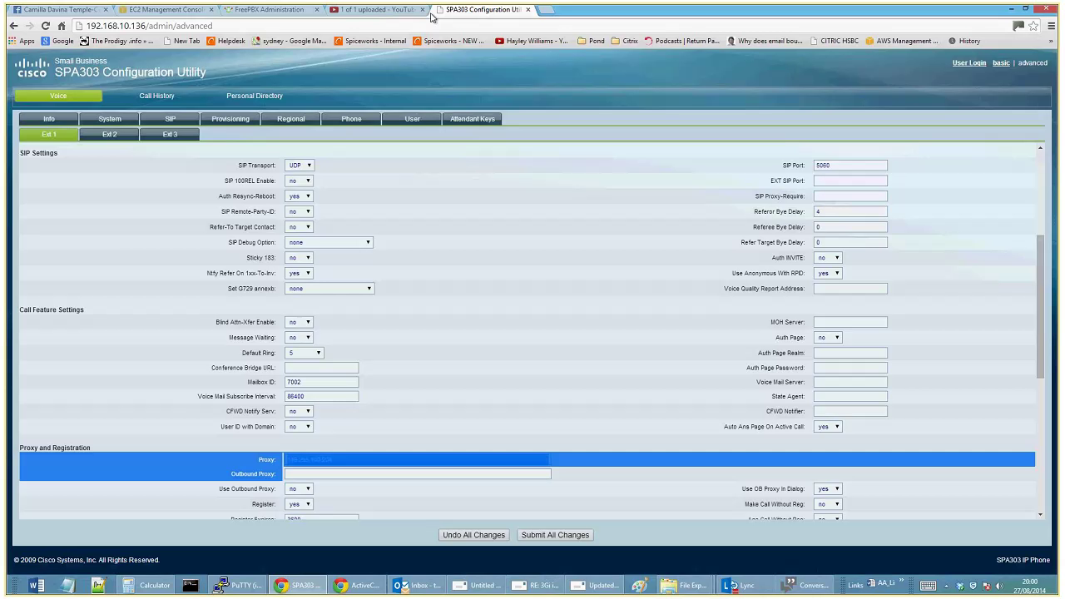
{"action": "left_click_drag", "start_coordinate": [333, 460], "coordinate": [257, 470]}
{"action": "key", "text": "ctrl+v"}
Trim the Proxy value to 54.77.66.253 and select the Display Name for replacing with 1111
{"action": "scroll", "coordinate": [363, 501], "scroll_direction": "down", "scroll_amount": 2}
{"action": "type", "text": "/"}
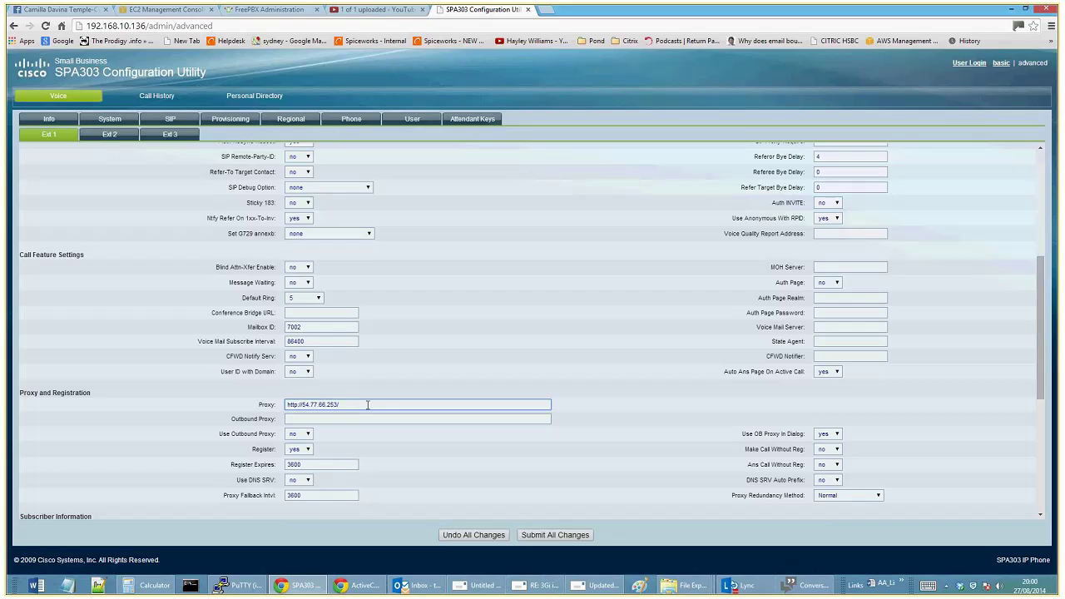
{"action": "key", "text": "Home"}
{"action": "key", "text": "Delete"}
{"action": "key", "text": "Delete"}
{"action": "key", "text": "Delete"}
{"action": "key", "text": "Delete"}
{"action": "key", "text": "Delete"}
{"action": "key", "text": "Delete"}
{"action": "key", "text": "Delete"}
{"action": "key", "text": "End"}
{"action": "key", "text": "BackSpace"}
{"action": "key", "text": "Tab"}
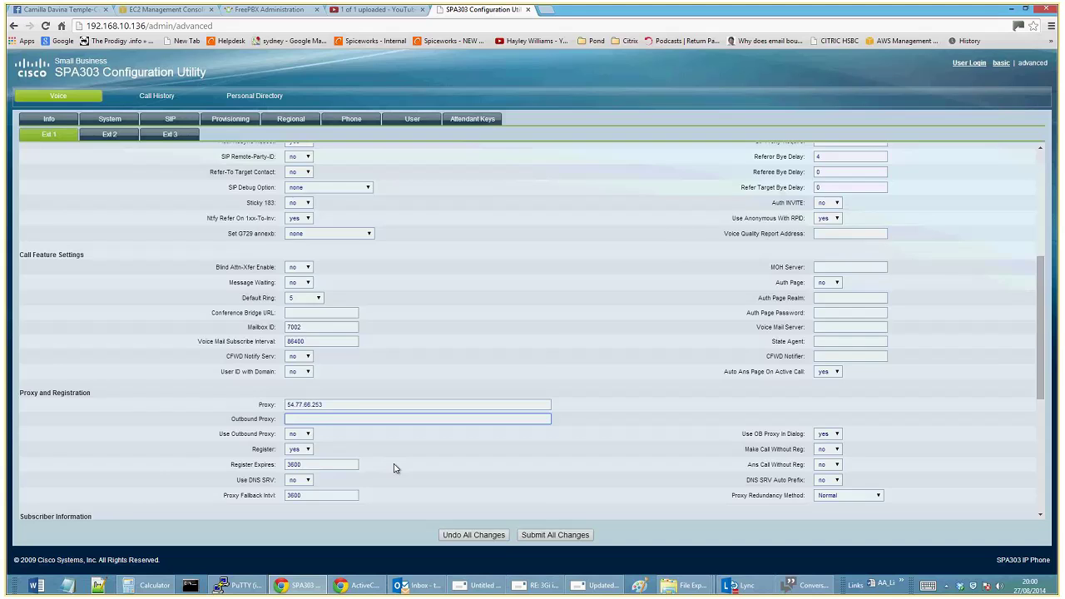
{"action": "scroll", "coordinate": [393, 467], "scroll_direction": "down", "scroll_amount": 1}
{"action": "left_click_drag", "start_coordinate": [356, 472], "coordinate": [258, 462]}
Enter 1111 as the Ext 1 display name and select the existing password for replacement
{"action": "type", "text": "1111"}
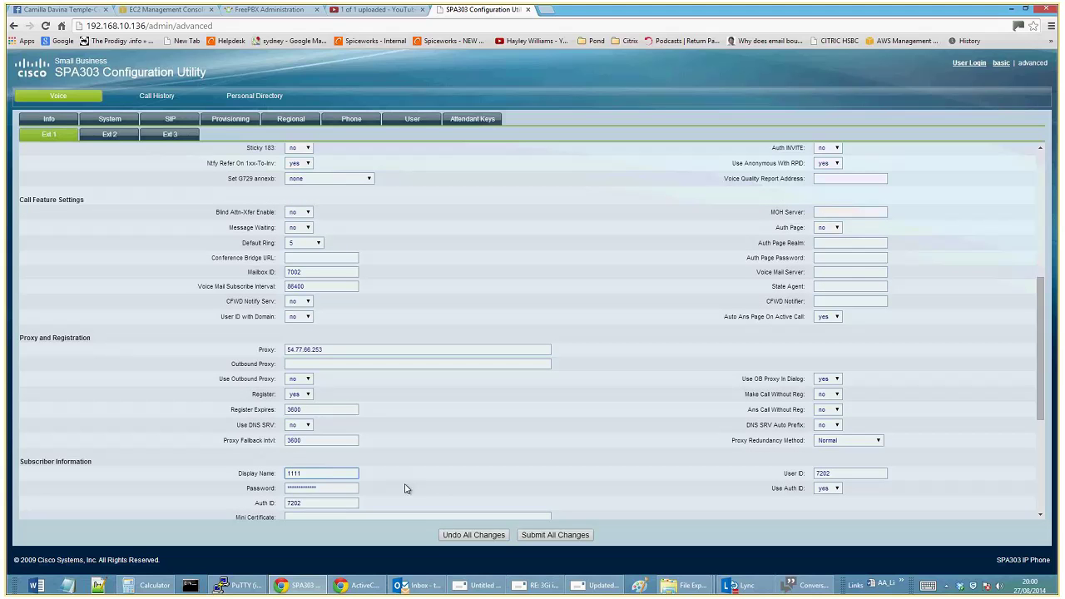
{"action": "key", "text": "Tab"}
{"action": "key", "text": "shift+Tab"}
{"action": "left_click", "coordinate": [339, 488]}
{"action": "left_click_drag", "start_coordinate": [336, 488], "coordinate": [254, 489]}
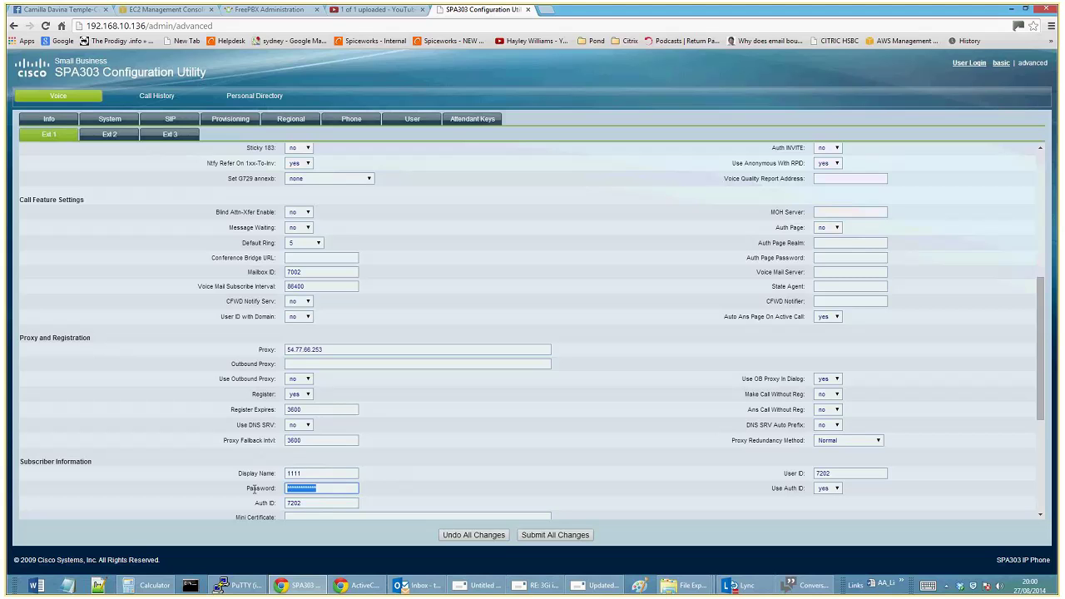
Copy extension 1111's secret from the reloaded FreePBX extension page
{"action": "left_click", "coordinate": [257, 10]}
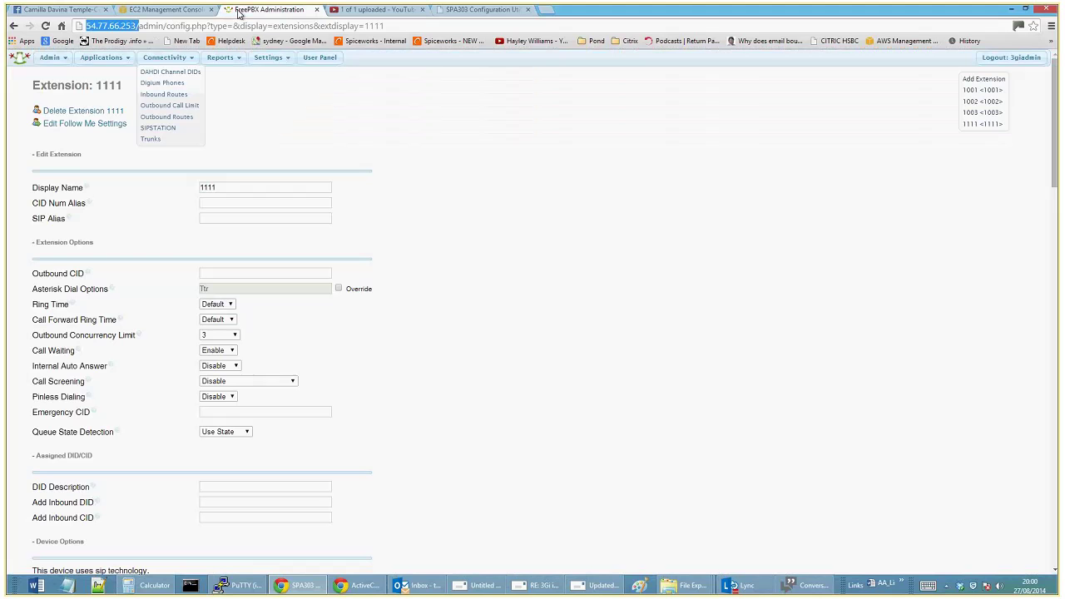
{"action": "left_click", "coordinate": [981, 123]}
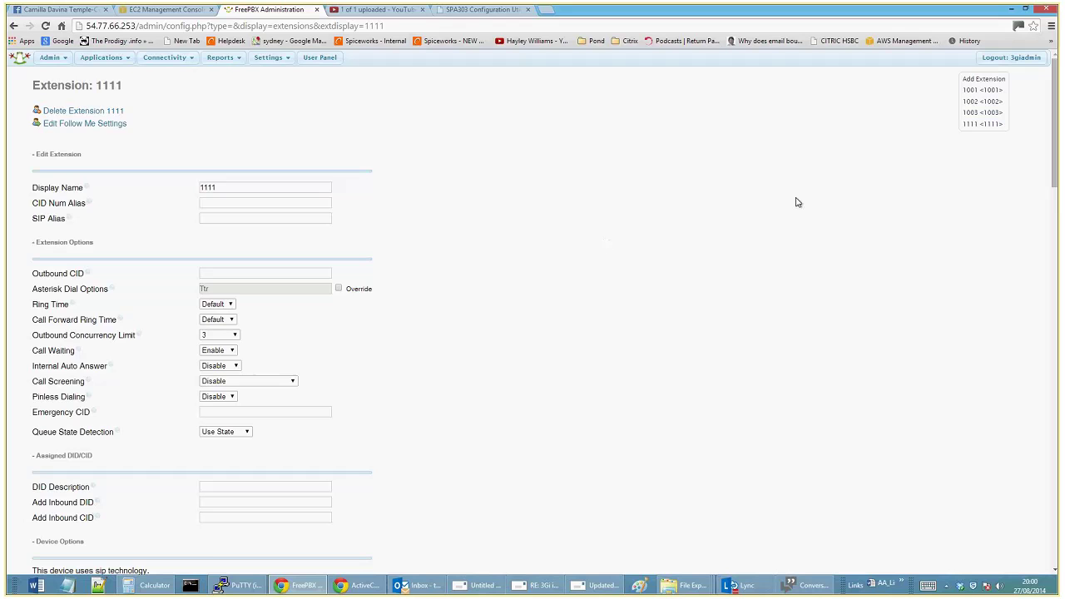
{"action": "scroll", "coordinate": [704, 207], "scroll_direction": "down", "scroll_amount": 3}
{"action": "left_click", "coordinate": [218, 366]}
{"action": "double_click", "coordinate": [218, 366]}
{"action": "right_click", "coordinate": [217, 368]}
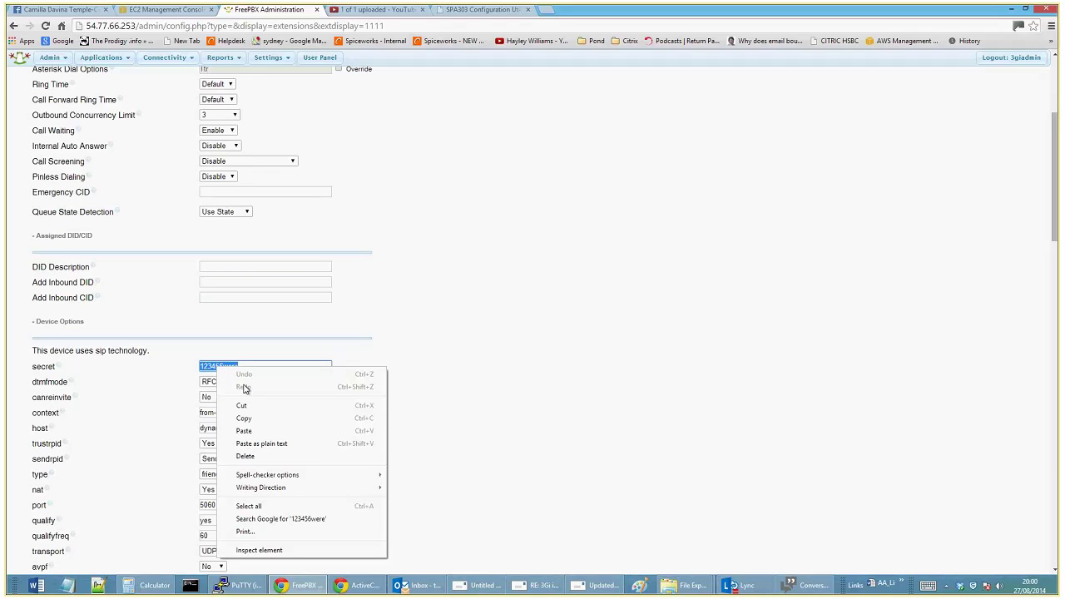
{"action": "left_click", "coordinate": [243, 418]}
Paste the secret as the Ext 1 Password and set Auth ID and User ID to 1111
{"action": "left_click", "coordinate": [483, 10]}
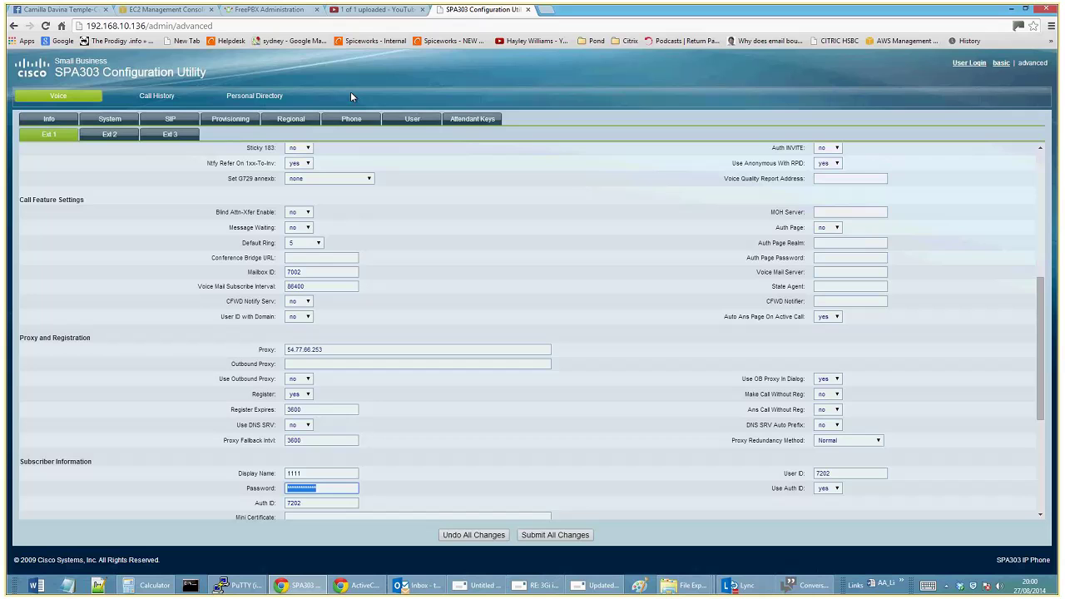
{"action": "key", "text": "ctrl+v"}
{"action": "key", "text": "Tab"}
{"action": "type", "text": "111"}
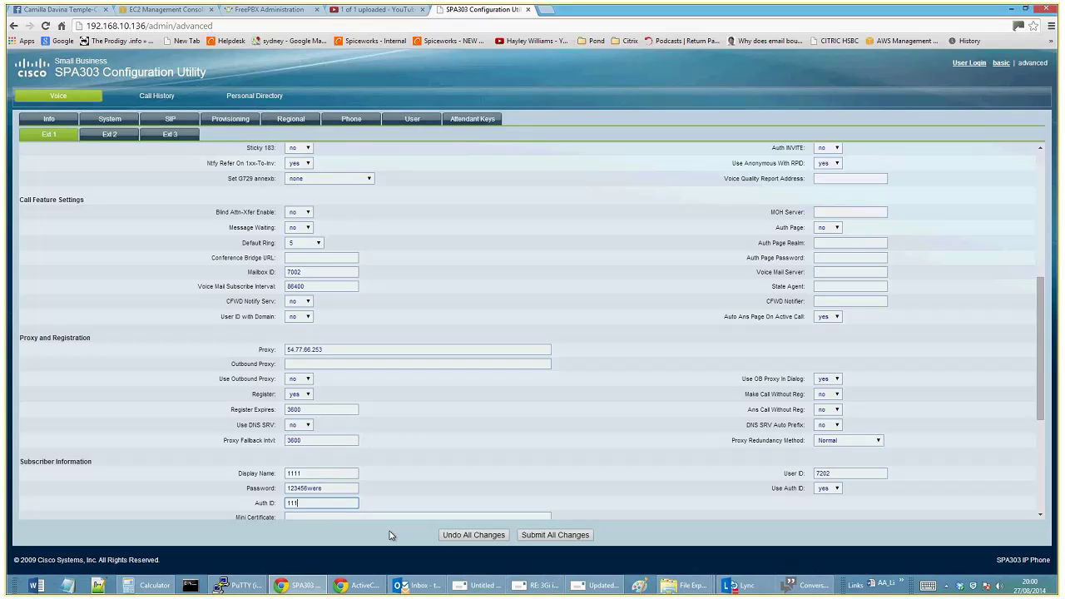
{"action": "type", "text": "1"}
{"action": "scroll", "coordinate": [426, 494], "scroll_direction": "down", "scroll_amount": 1}
{"action": "double_click", "coordinate": [823, 418]}
{"action": "type", "text": "1111"}
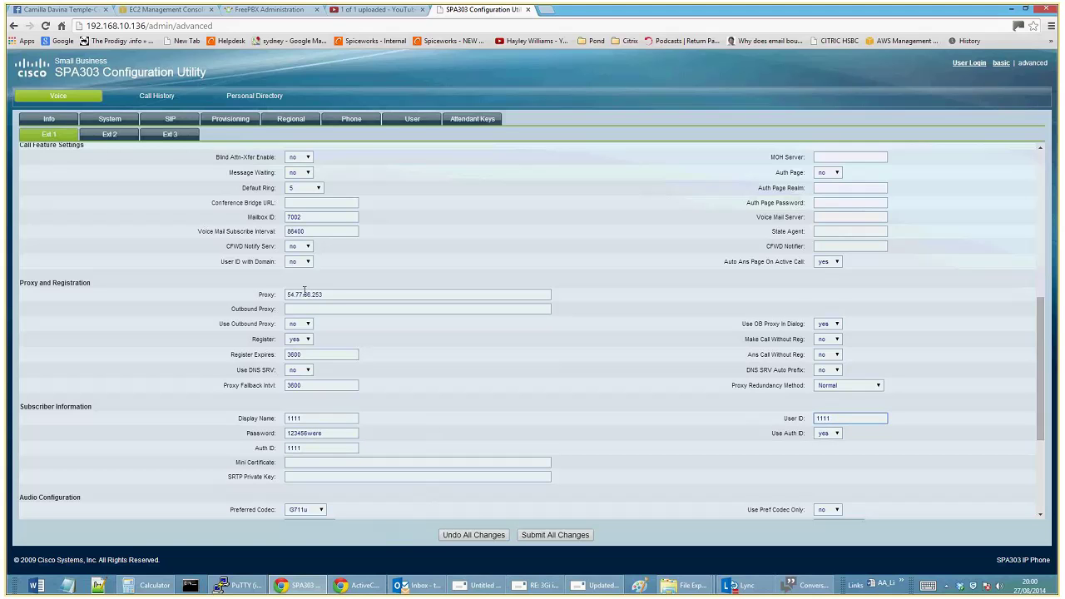
{"action": "scroll", "coordinate": [805, 435], "scroll_direction": "down", "scroll_amount": 1}
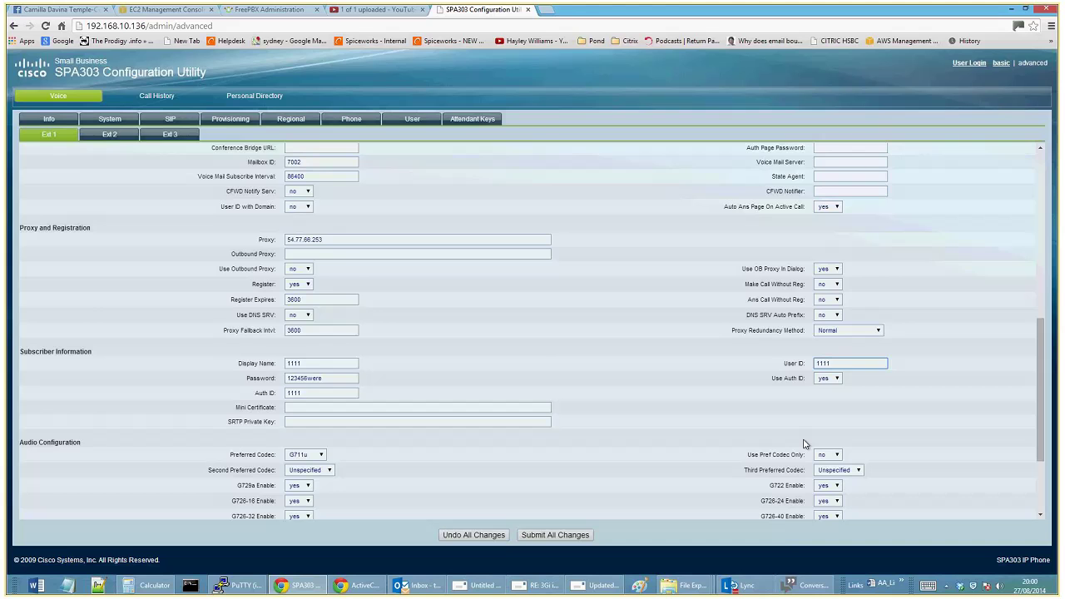
Review the Ext 1 page, keep Share Ext as private, and submit all changes to the phone
{"action": "scroll", "coordinate": [514, 413], "scroll_direction": "down", "scroll_amount": 3}
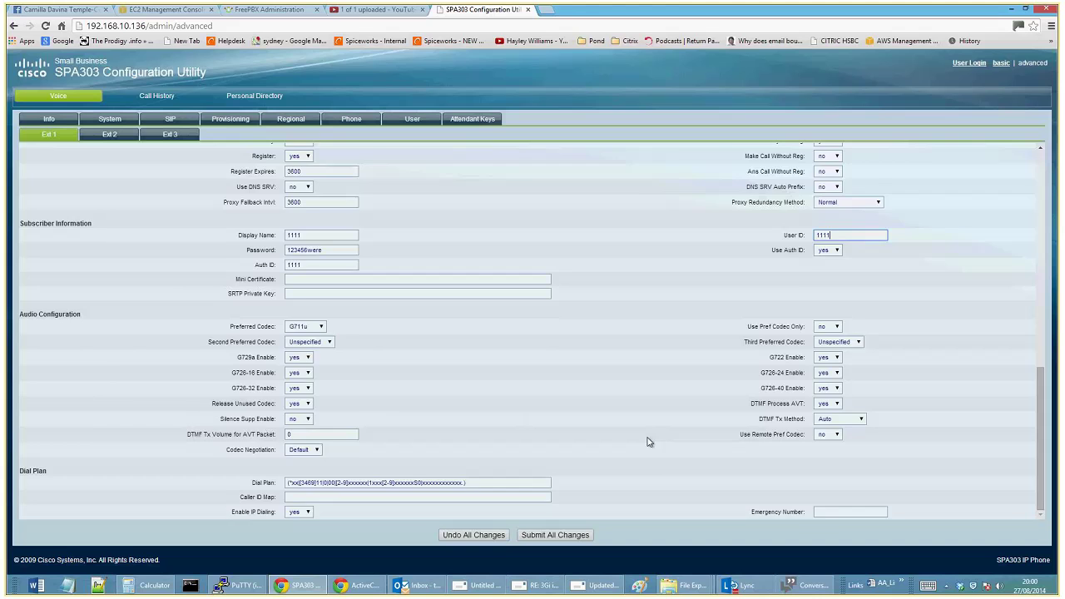
{"action": "scroll", "coordinate": [647, 441], "scroll_direction": "up", "scroll_amount": 15}
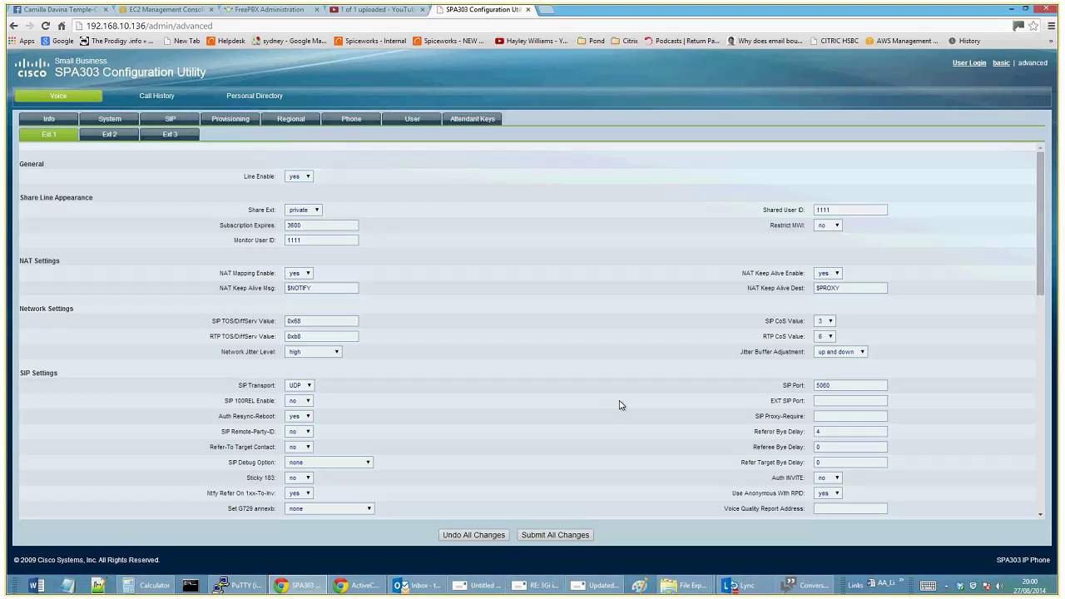
{"action": "left_click", "coordinate": [303, 210]}
{"action": "left_click", "coordinate": [474, 223]}
{"action": "scroll", "coordinate": [549, 465], "scroll_direction": "down", "scroll_amount": 3}
{"action": "left_click", "coordinate": [562, 535]}
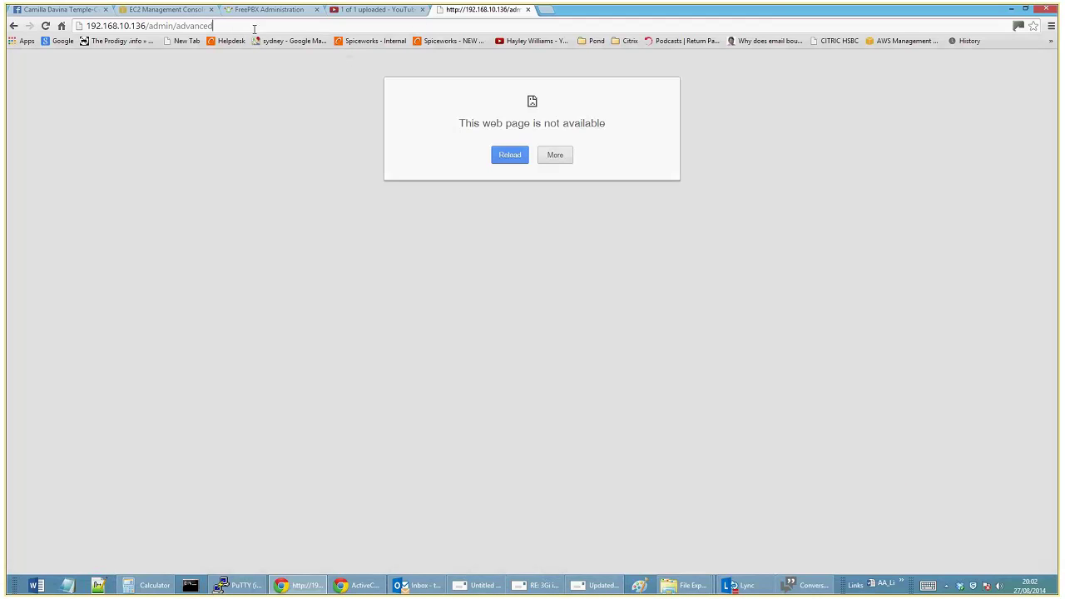
Strip /admin/advanced from the address and load the phone's main status page to check Ext 1
{"action": "left_click_drag", "start_coordinate": [254, 28], "coordinate": [150, 30]}
{"action": "key", "text": "BackSpace"}
{"action": "key", "text": "Return"}
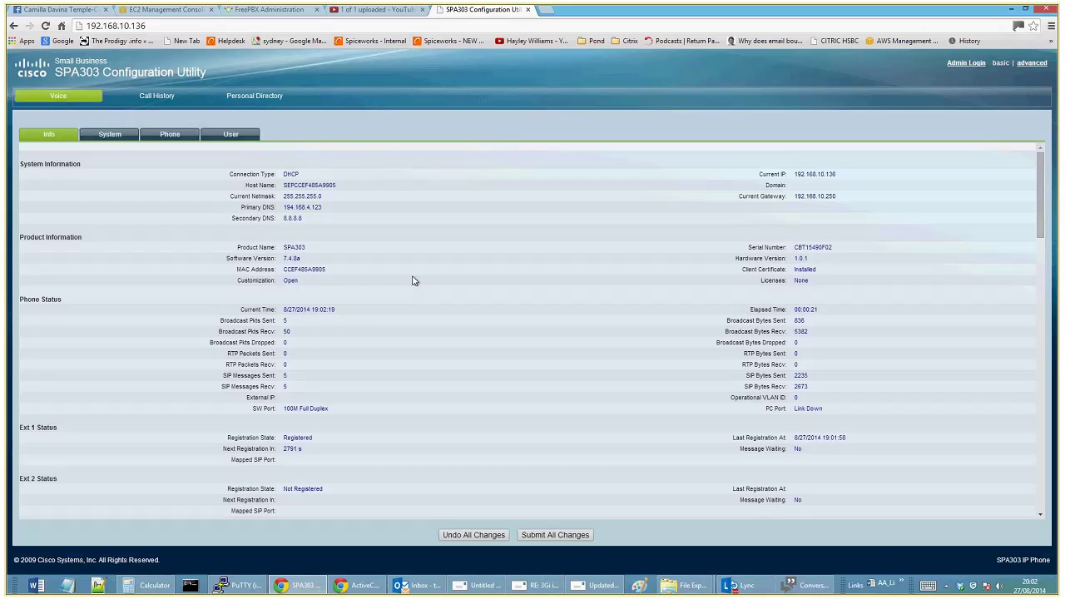
{"action": "scroll", "coordinate": [412, 280], "scroll_direction": "down", "scroll_amount": 4}
{"action": "scroll", "coordinate": [411, 280], "scroll_direction": "down", "scroll_amount": 4}
{"action": "scroll", "coordinate": [406, 281], "scroll_direction": "up", "scroll_amount": 5}
{"action": "scroll", "coordinate": [192, 181], "scroll_direction": "up", "scroll_amount": 3}
Log in as admin and confirm Ext 1 shows Registered in the advanced Info view
{"action": "left_click", "coordinate": [973, 65]}
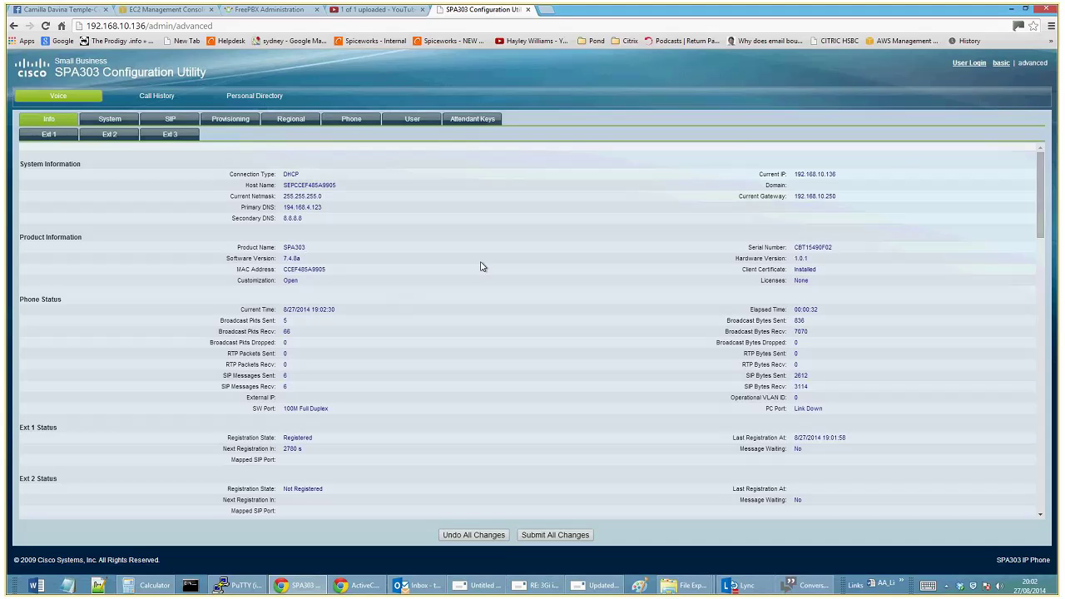
{"action": "scroll", "coordinate": [482, 266], "scroll_direction": "down", "scroll_amount": 1}
{"action": "scroll", "coordinate": [482, 266], "scroll_direction": "up", "scroll_amount": 1}
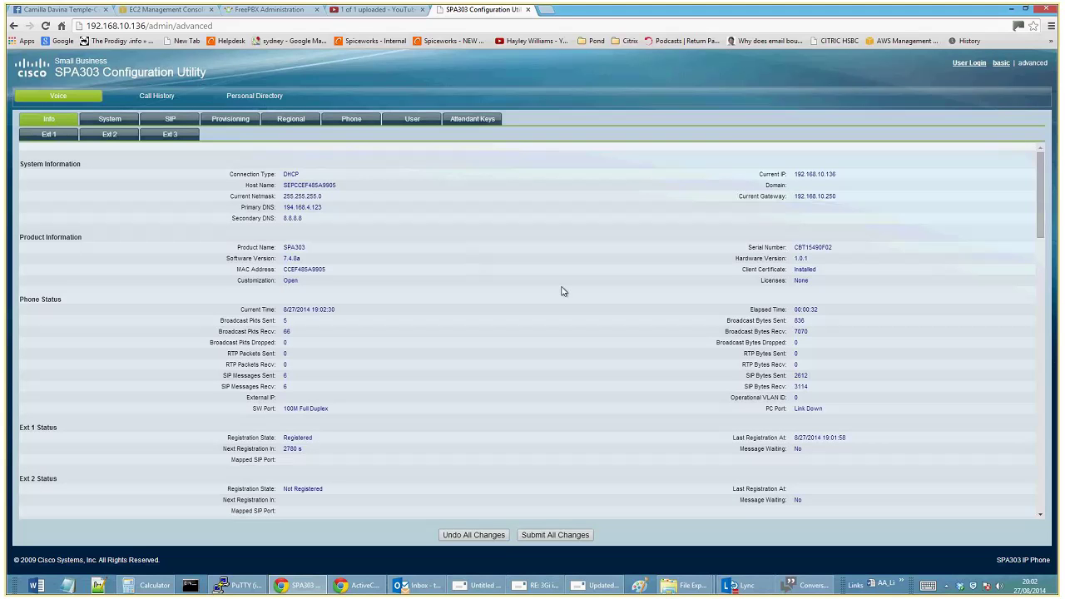